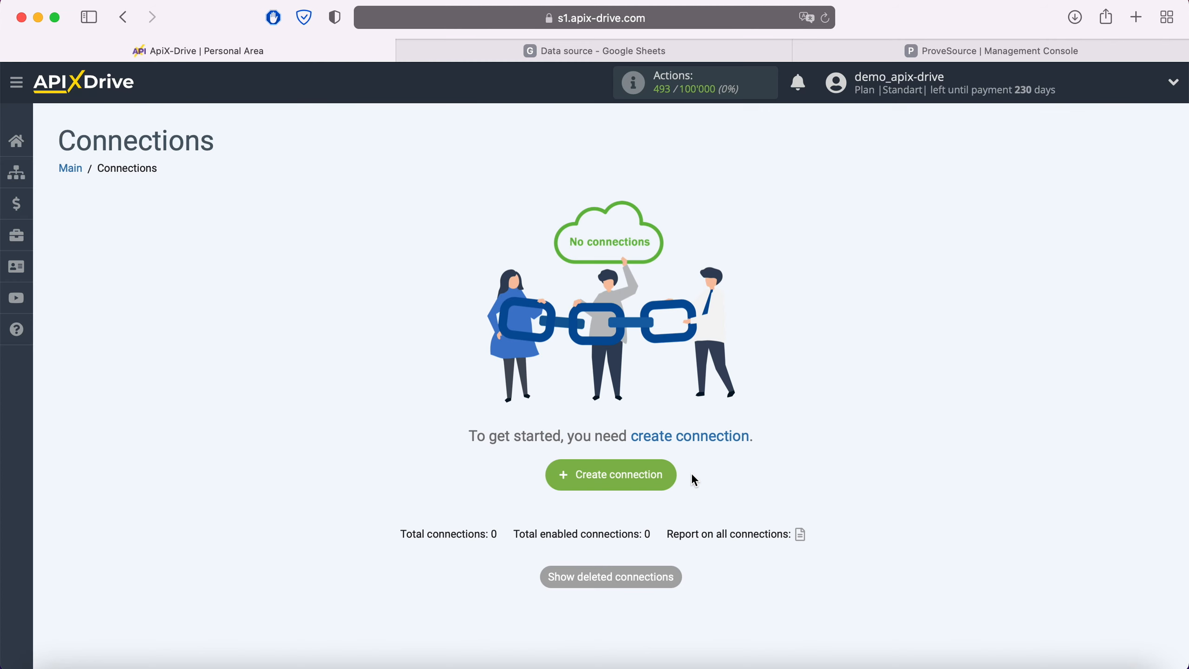
Step: Create a new connection and choose Google Sheets as the data source system
left_click(673, 478)
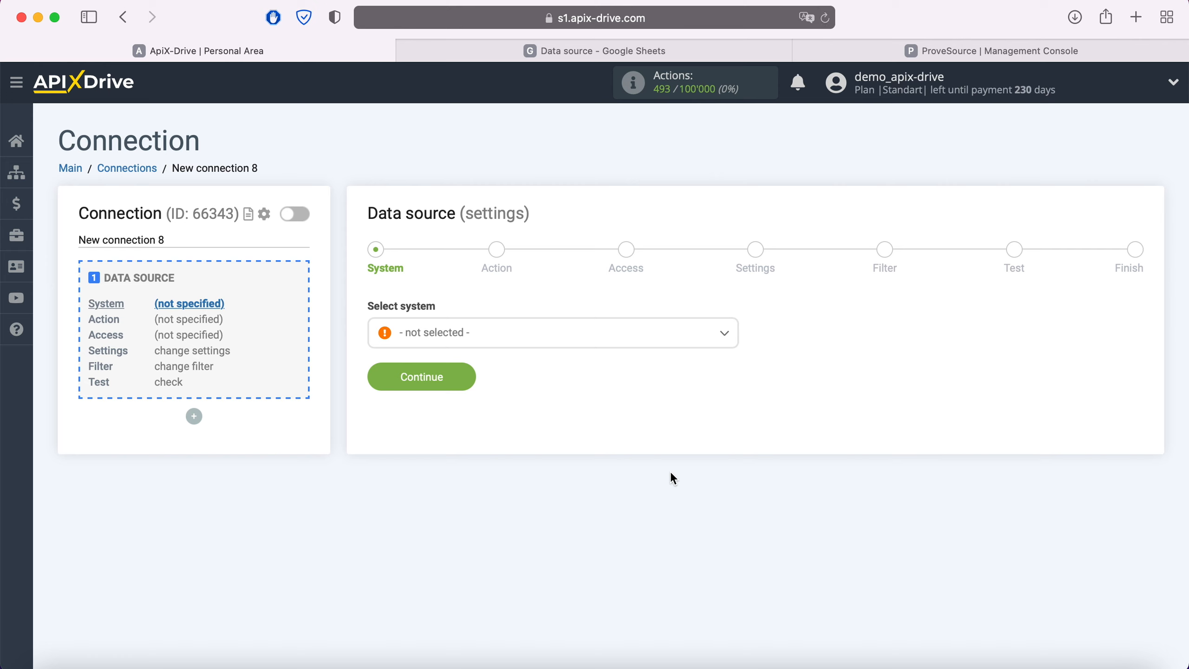
left_click(563, 341)
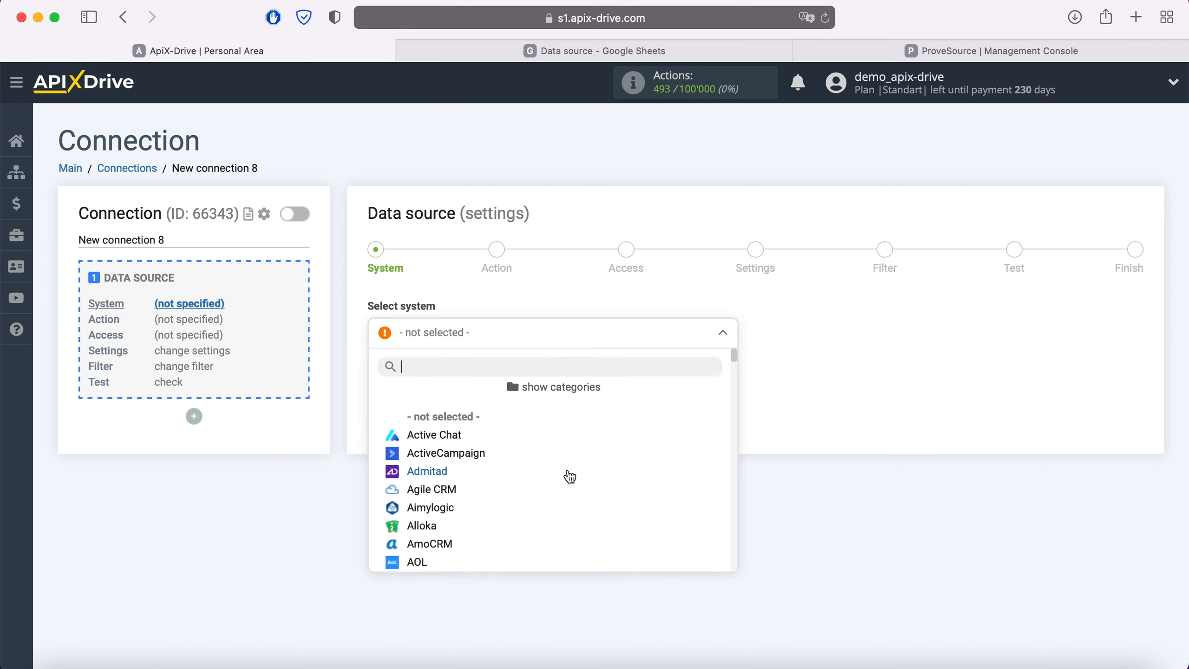
scroll(570, 477, "down", 3)
scroll(567, 476, "down", 15)
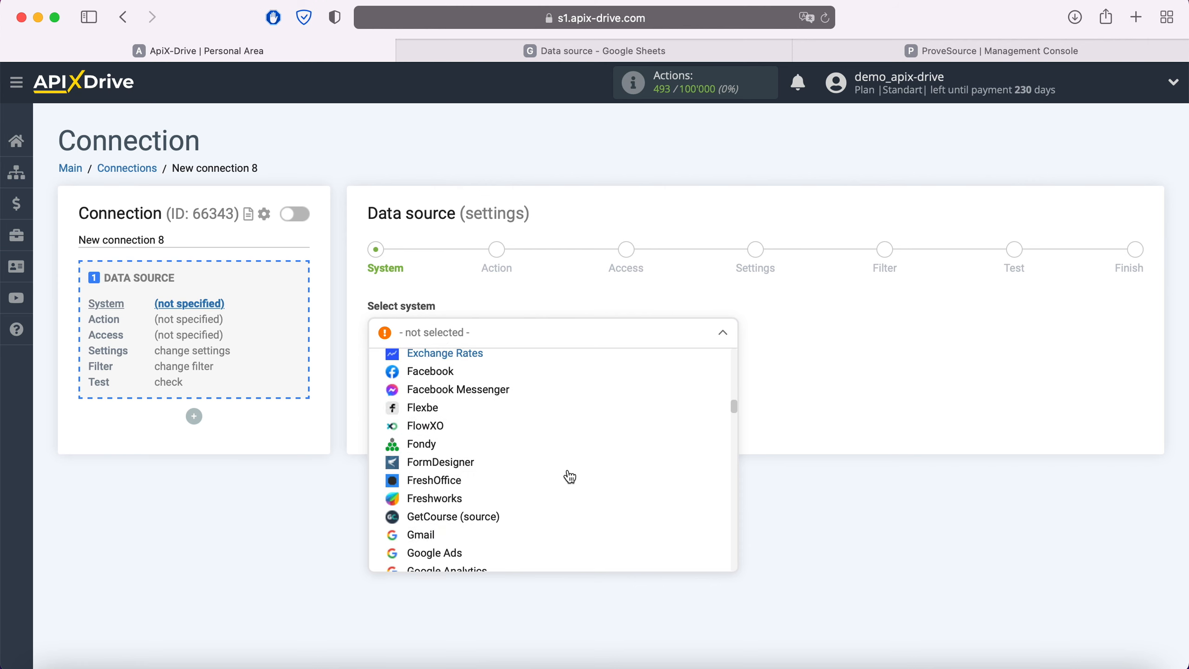
left_click(464, 475)
left_click(467, 381)
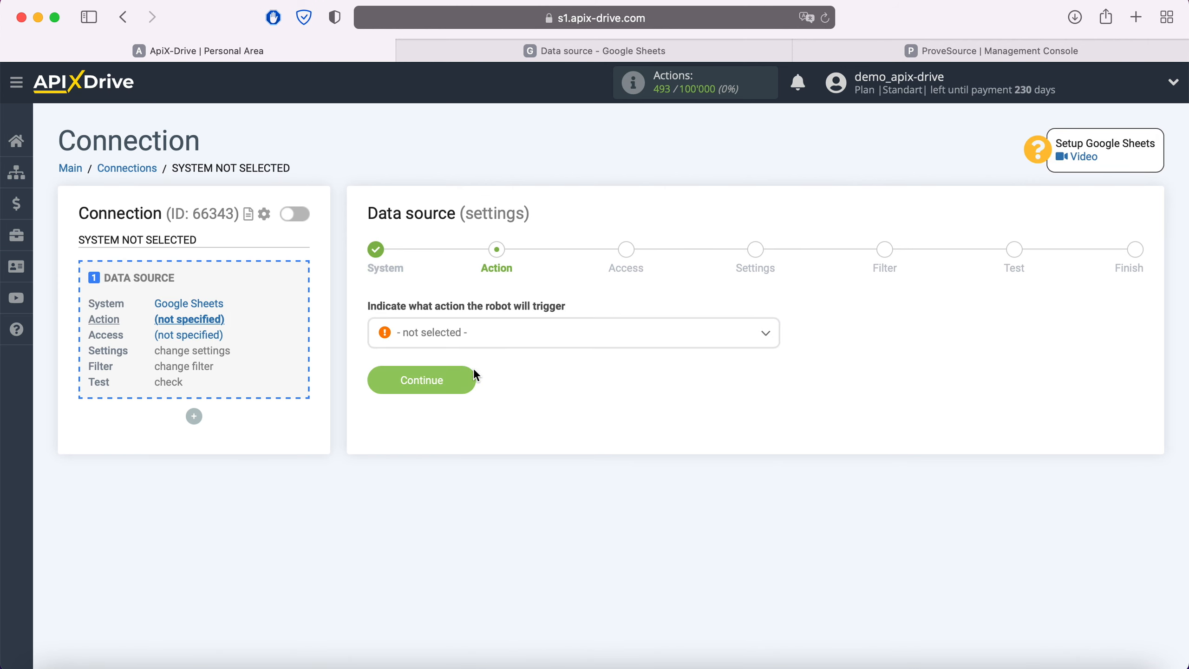
Step: Set the Google Sheets source action to Get Rows (new)
left_click(492, 338)
left_click(469, 436)
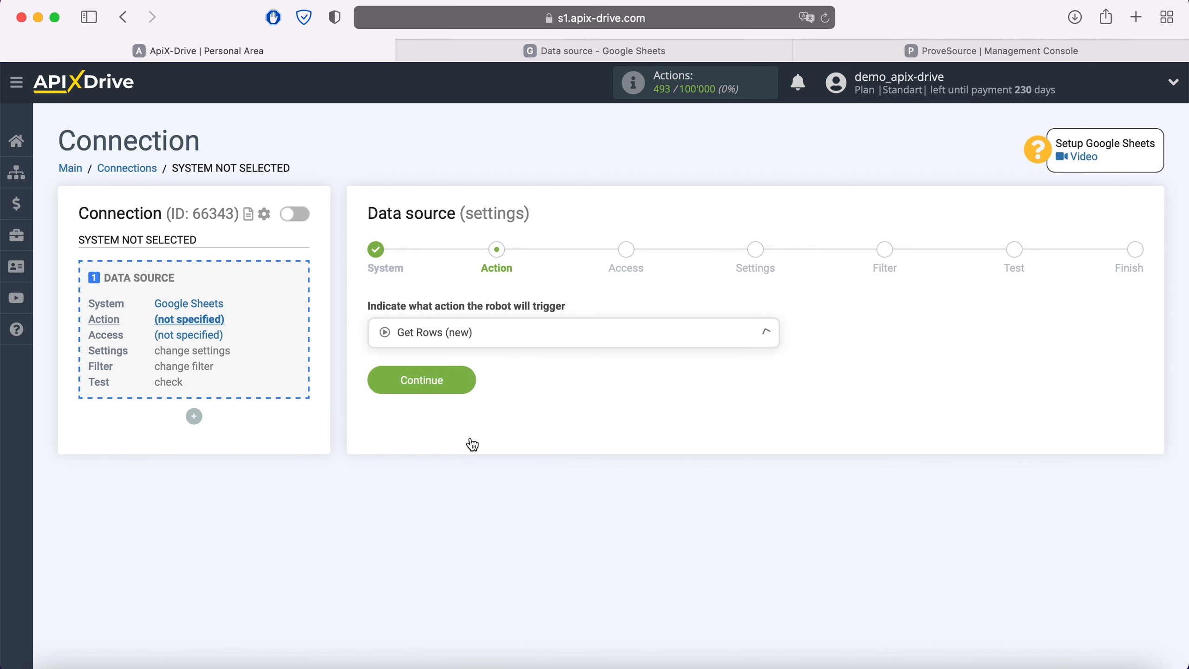
left_click(466, 380)
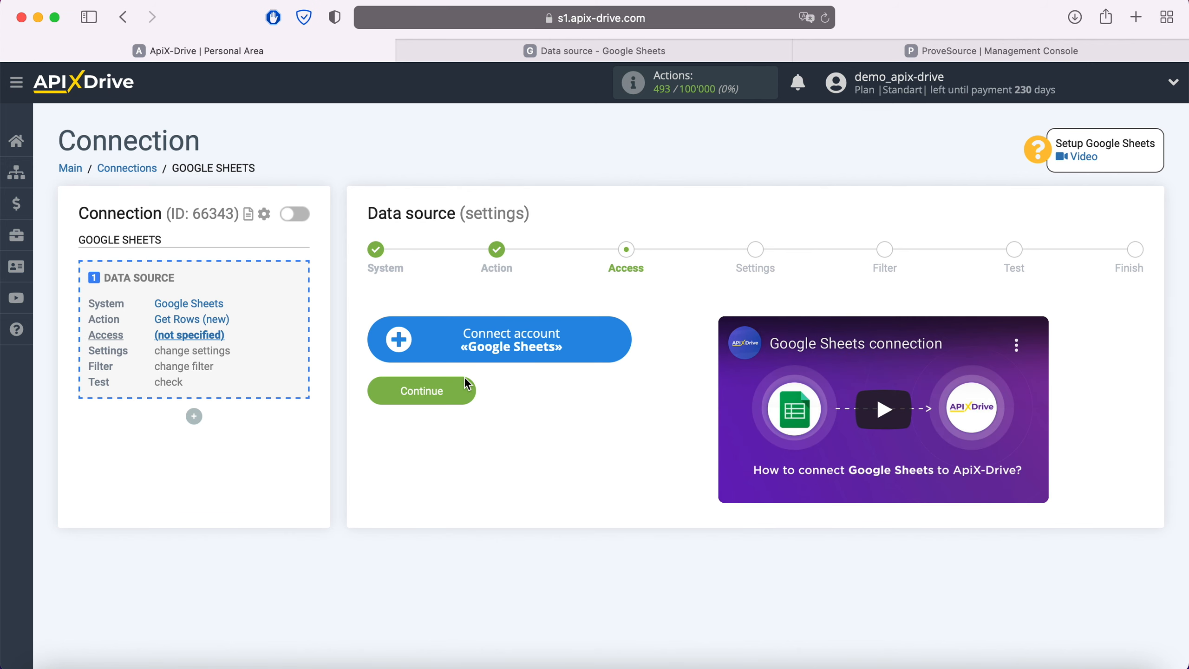
Step: Start connecting a Google Sheets account and sign in to Google with the saved account e-mail and password
left_click(617, 341)
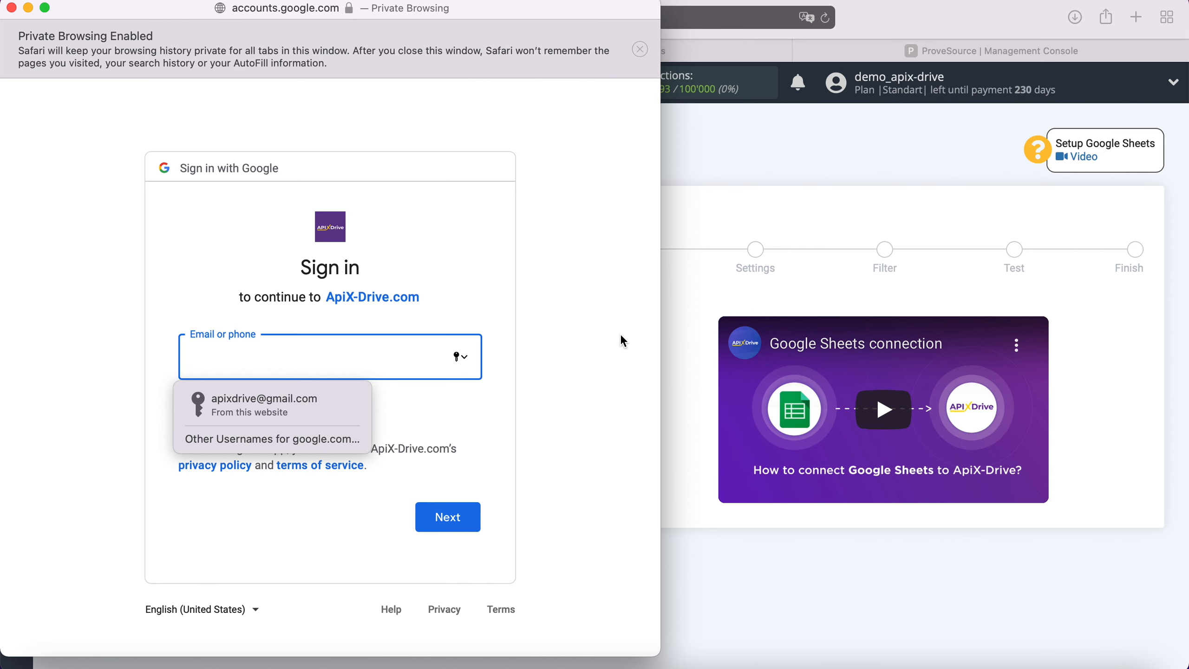
left_click(330, 403)
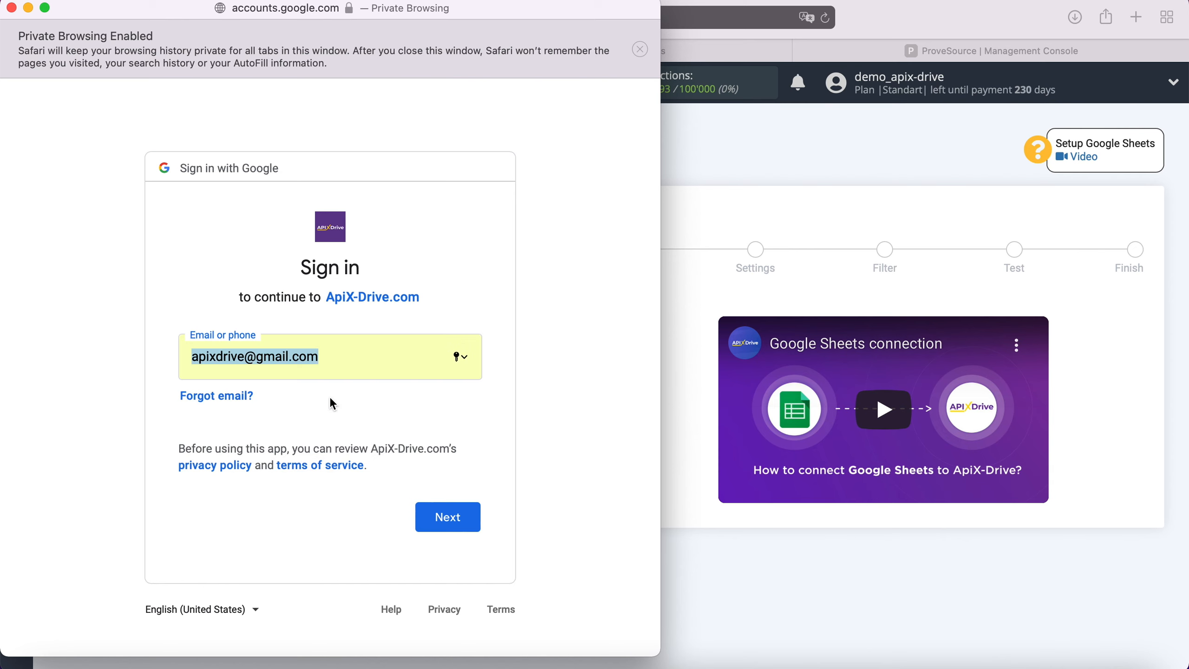
left_click(467, 515)
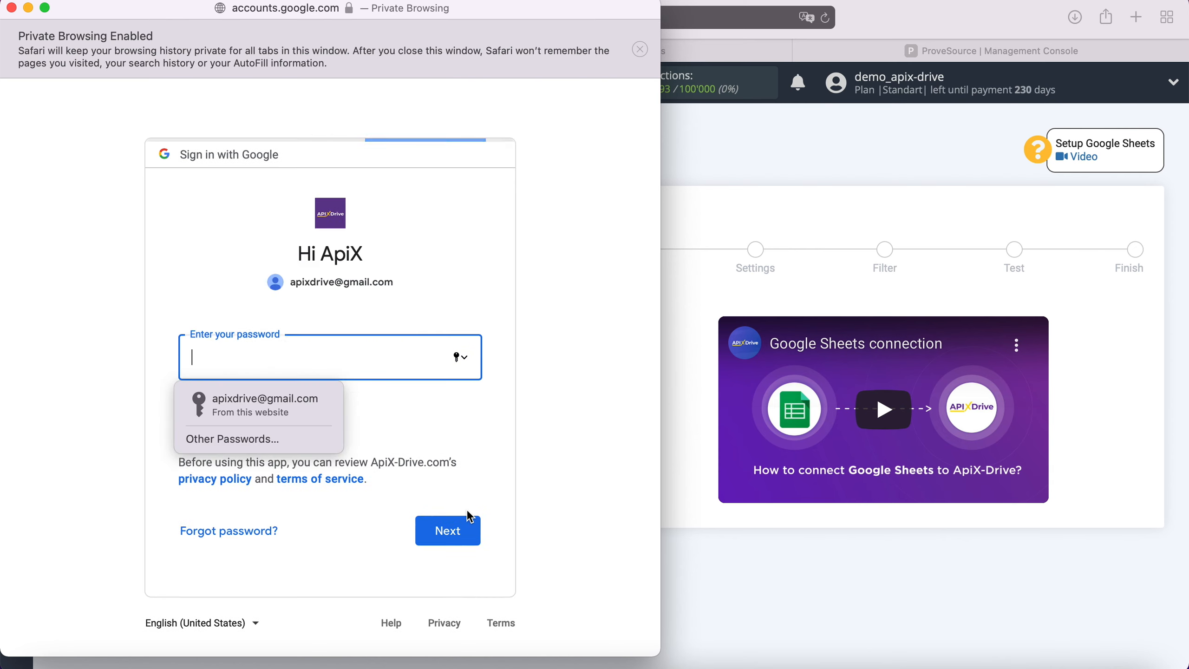
left_click(318, 417)
left_click(461, 527)
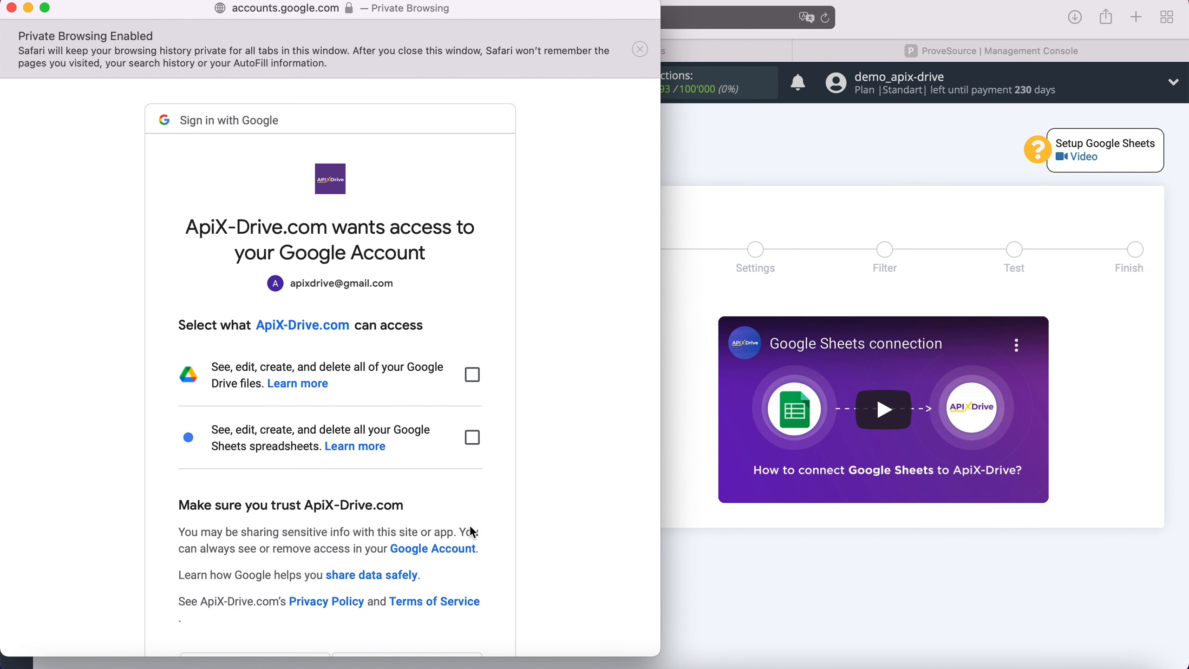
Step: Grant ApiX-Drive.com access to the Google Drive files and Google Sheets spreadsheets
left_click(472, 375)
left_click(472, 437)
scroll(552, 426, "down", 4)
left_click(459, 554)
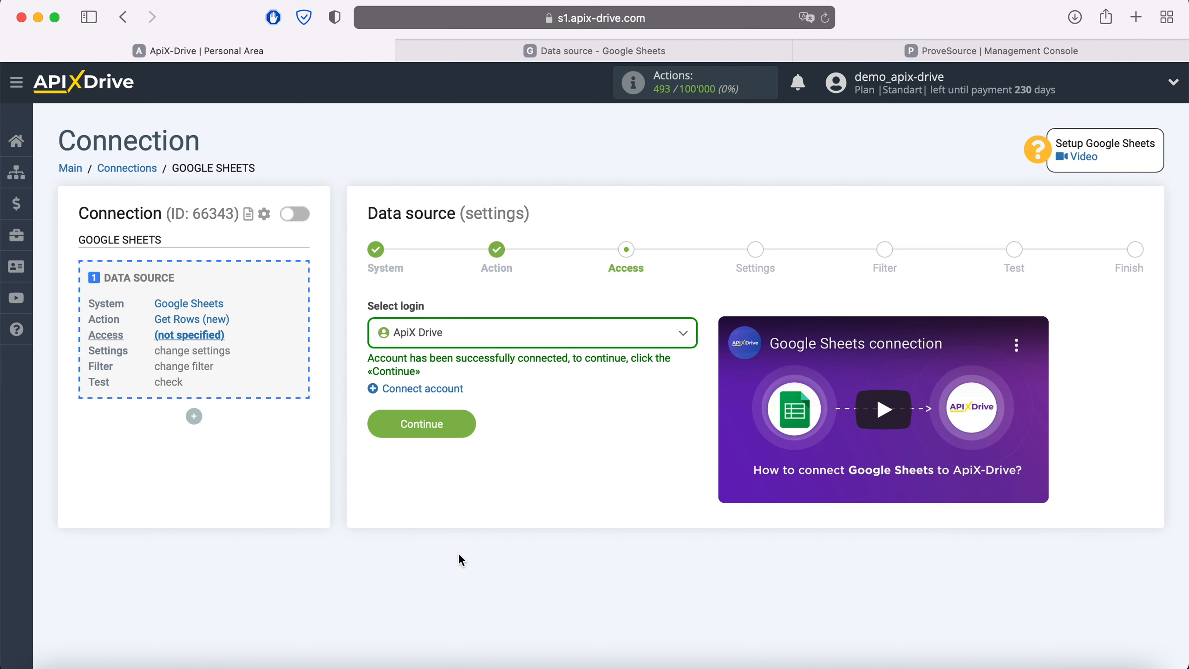
Step: Select the connected ApiX Drive login as the access for the data source
left_click(502, 346)
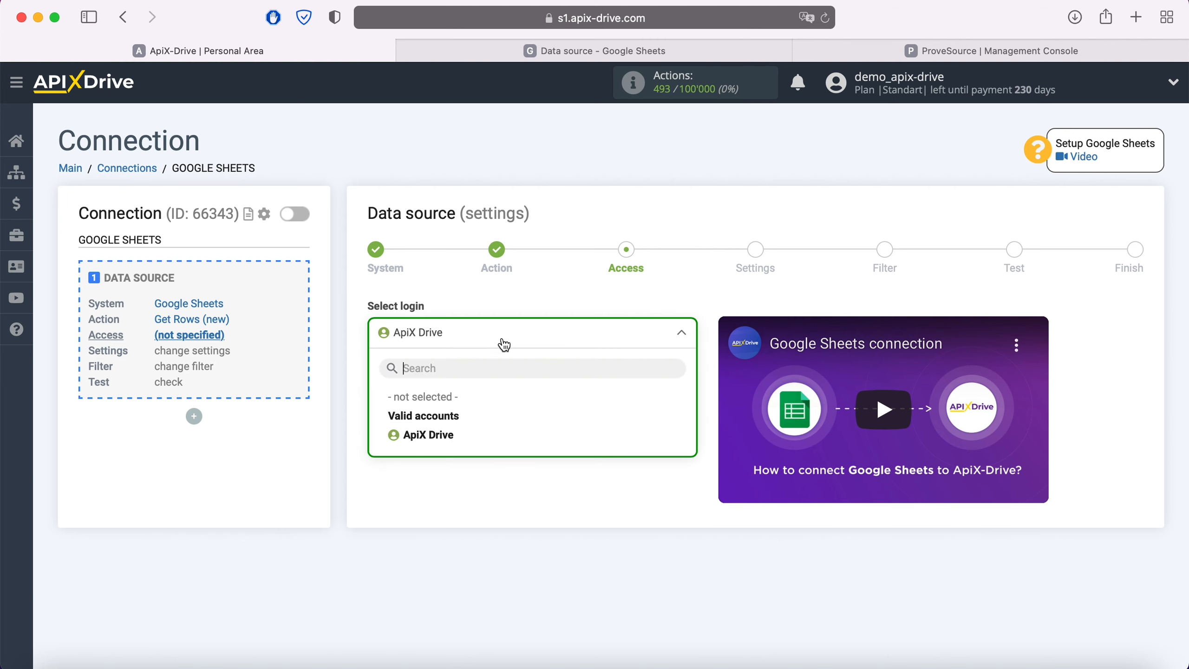
left_click(467, 438)
left_click(465, 424)
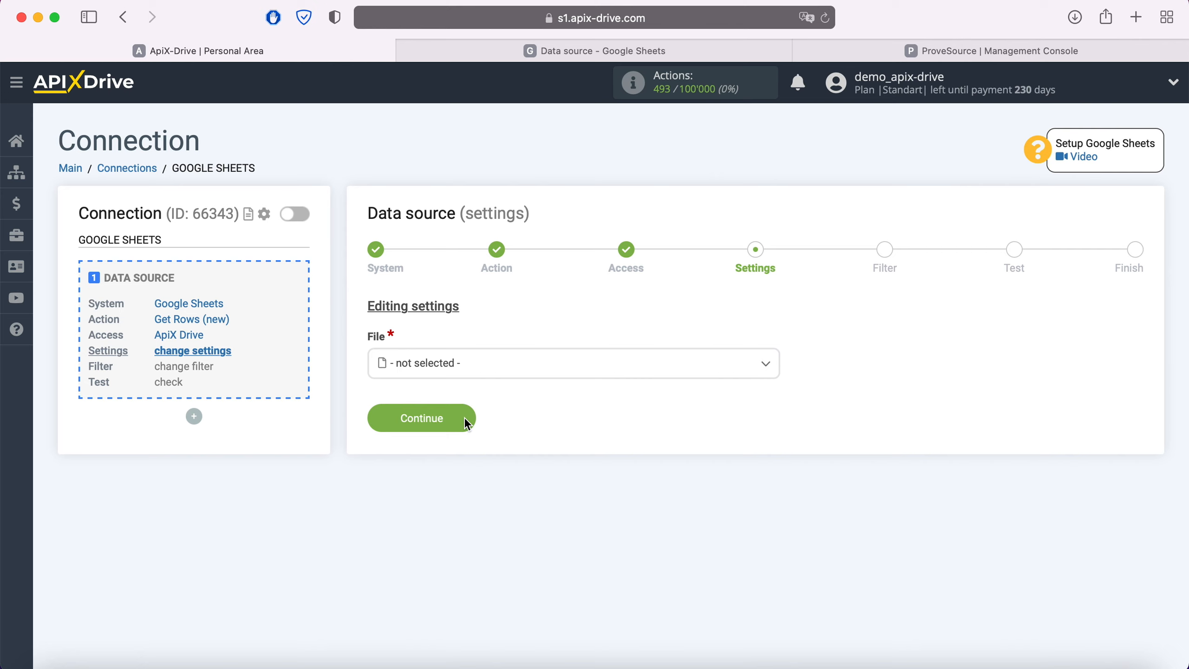
Step: Choose the Data source file and its Data source sheet in the source settings
left_click(454, 373)
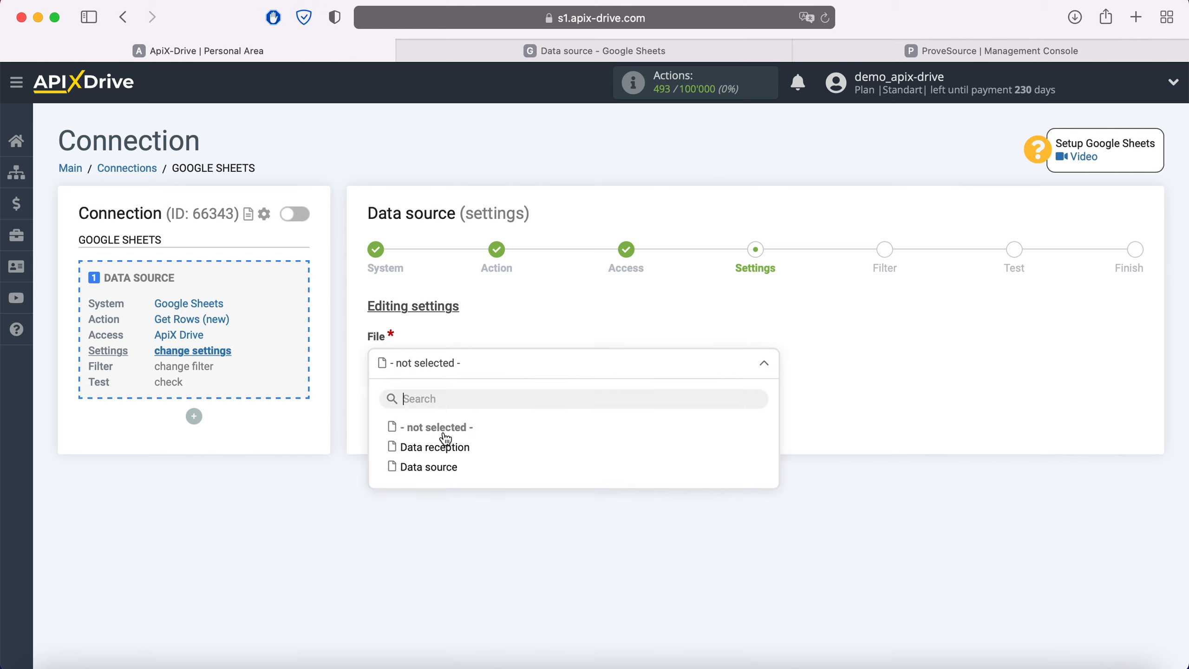
left_click(429, 467)
left_click(440, 436)
left_click(442, 515)
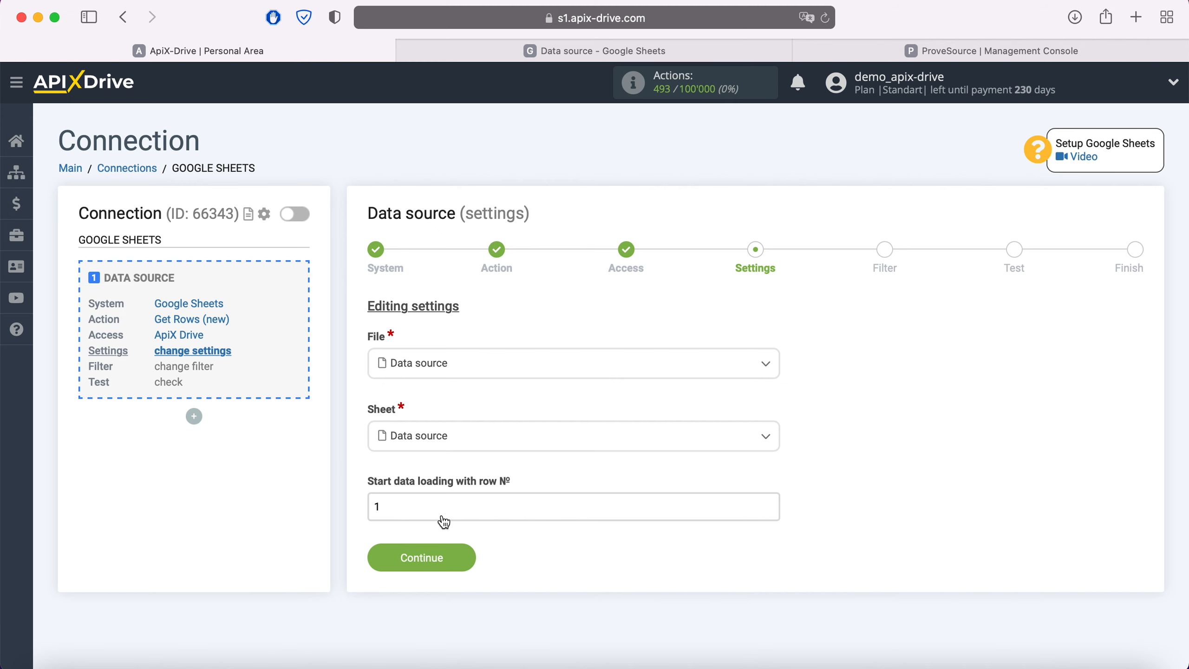
Step: Check where the data begins in the Google spreadsheet, and set data loading to start with row 2
left_click(527, 52)
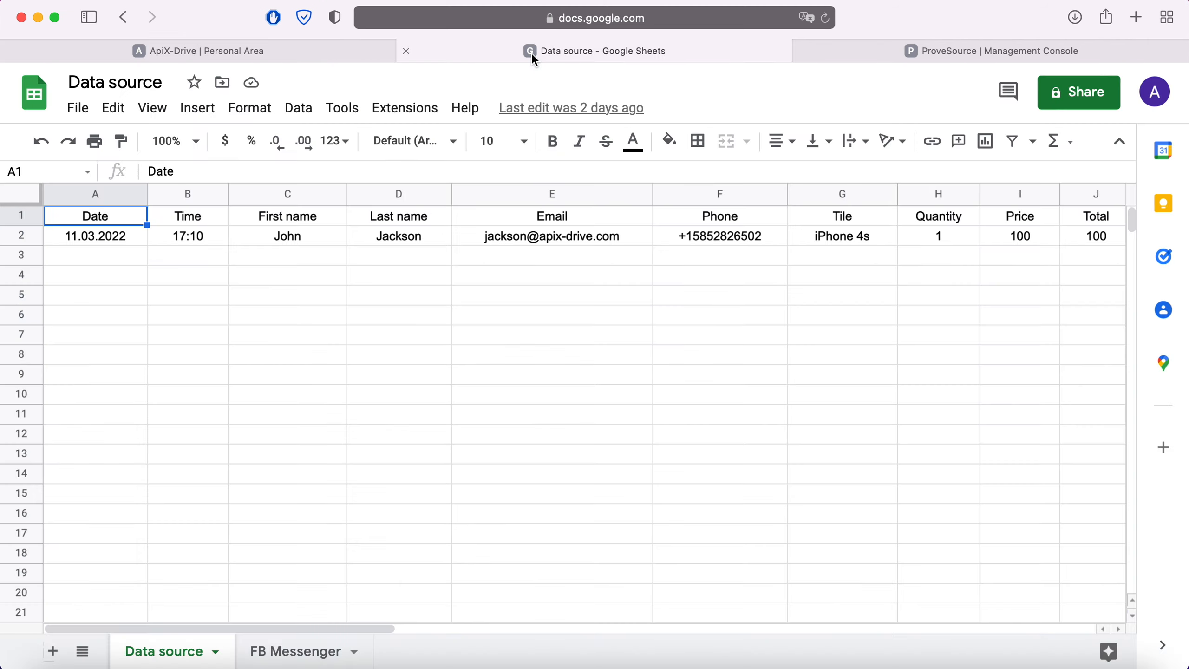
left_click(187, 58)
left_click_drag(393, 506, 356, 509)
type("2")
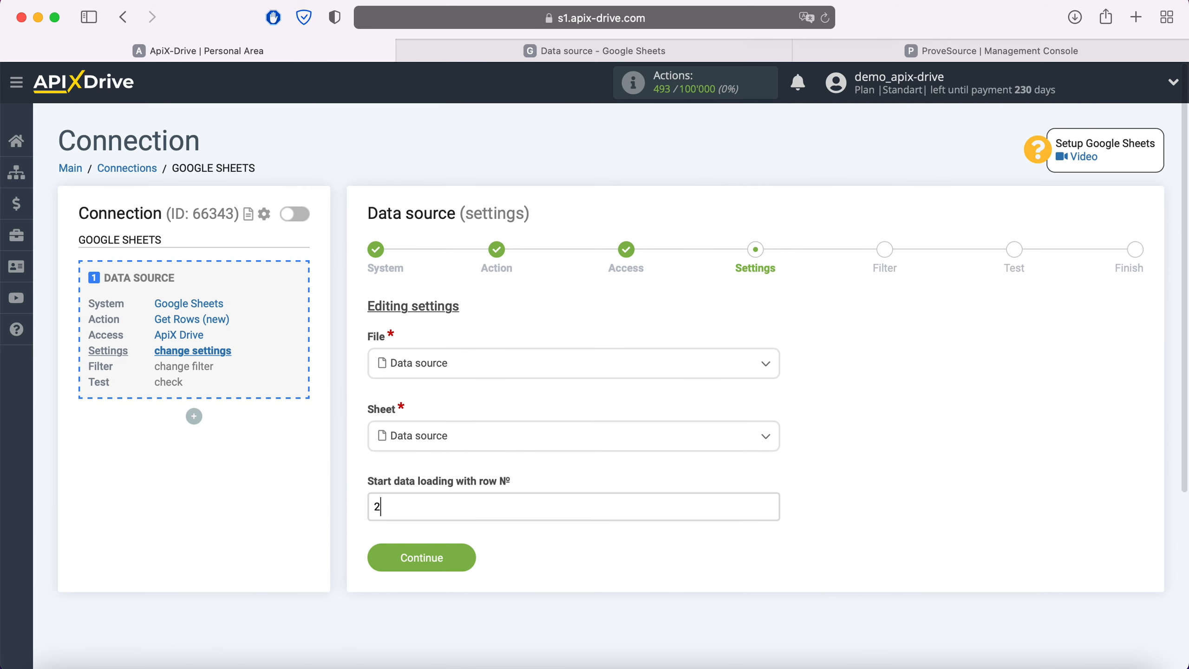
left_click(421, 558)
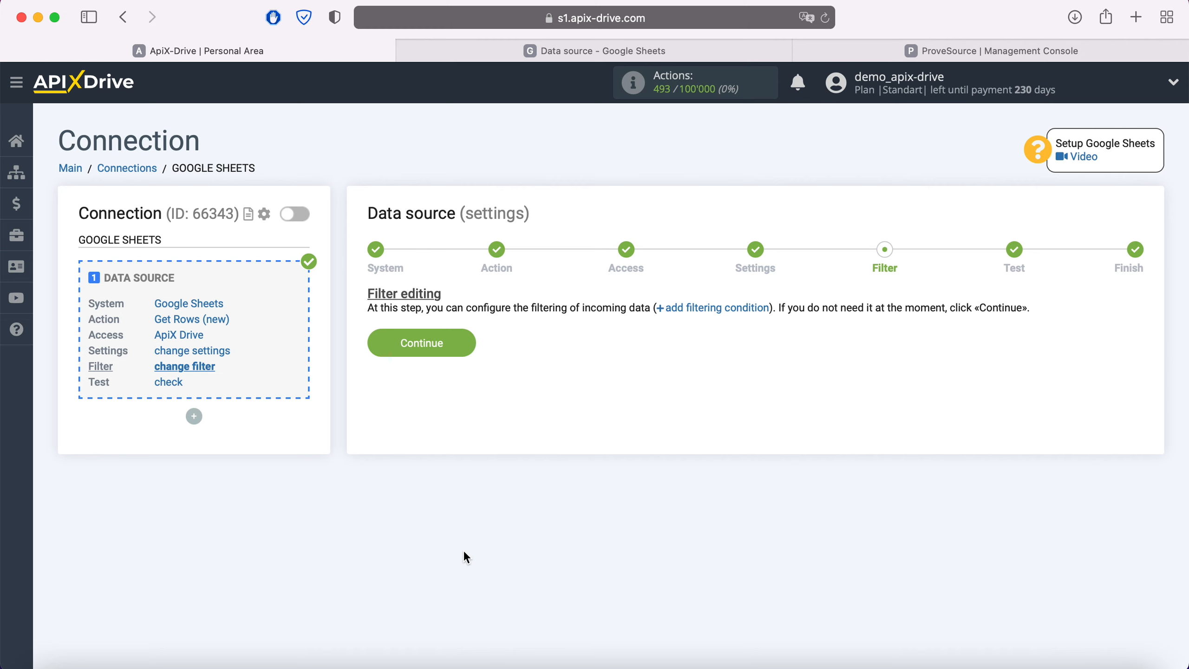
Step: Finish the data source without a filter, accepting its test data, and start configuring data receiving
left_click(456, 348)
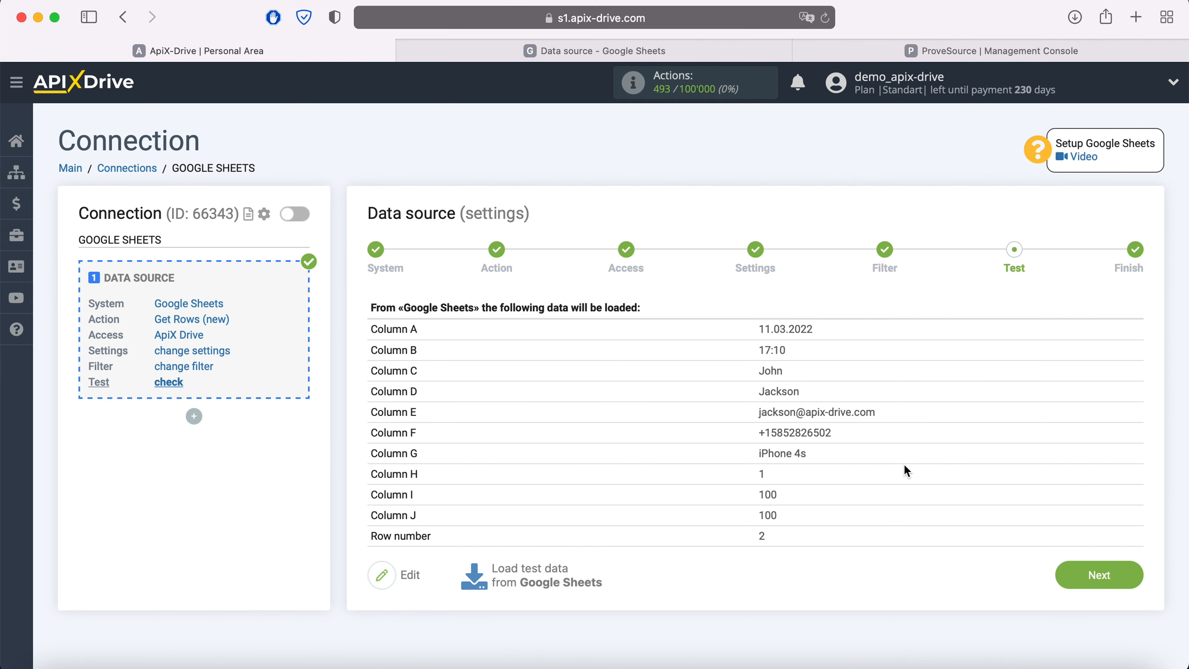
left_click(1124, 575)
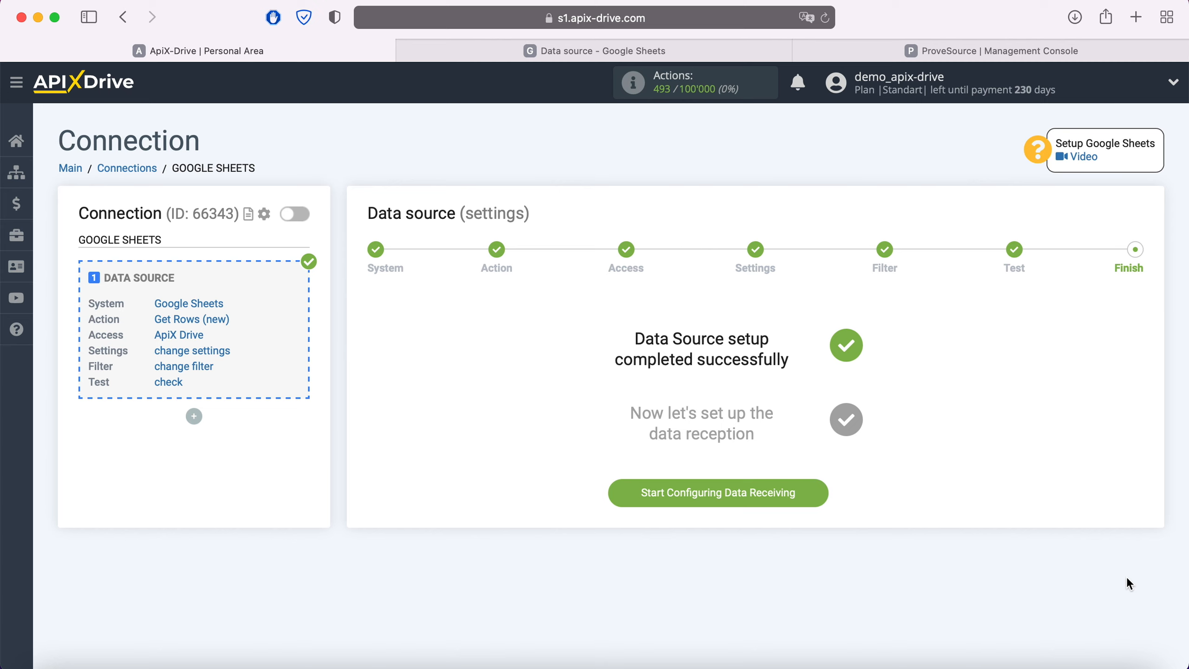
left_click(799, 486)
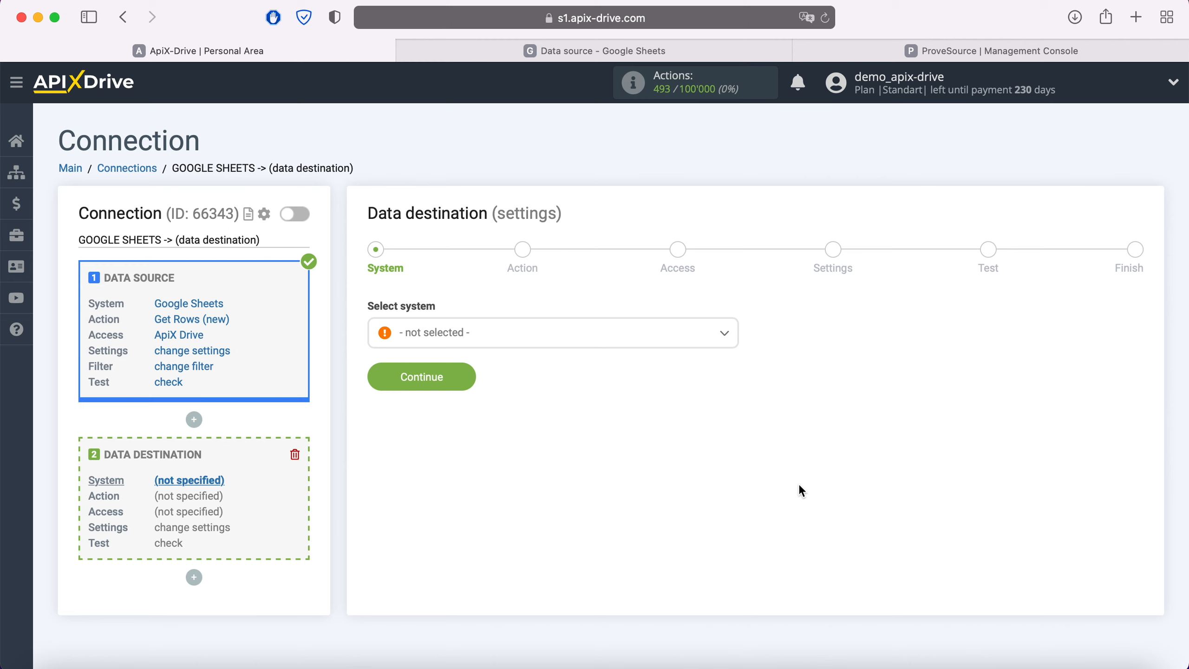
Step: Choose ProveSource as the data destination system
left_click(550, 344)
scroll(596, 443, "down", 15)
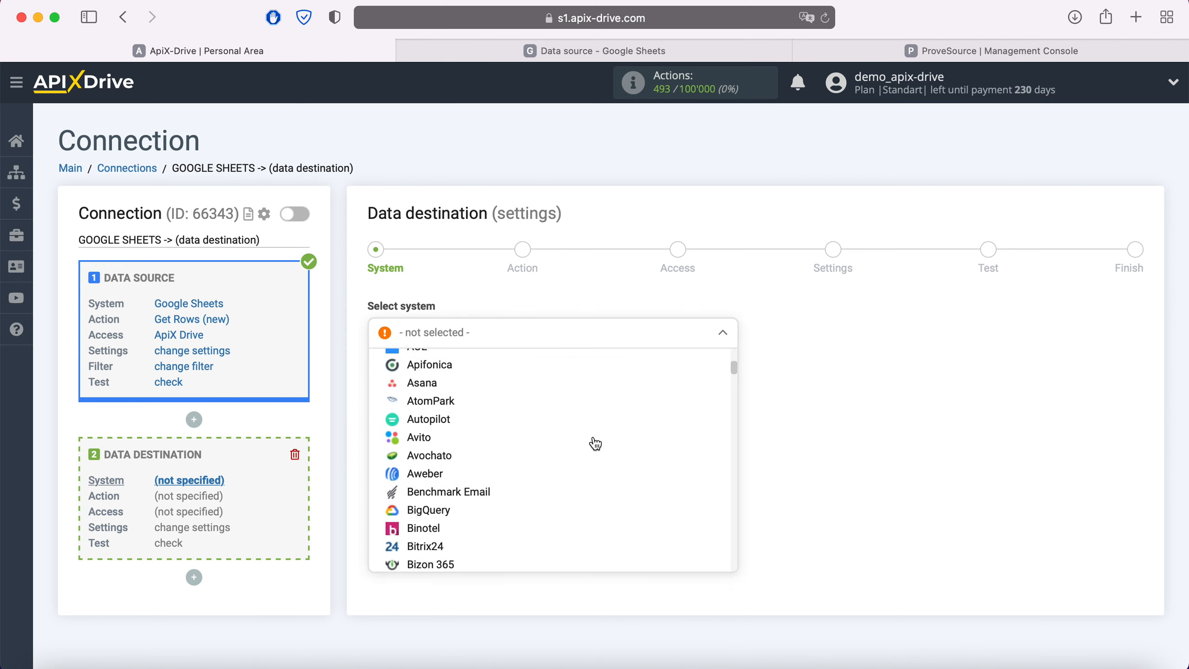
scroll(595, 443, "down", 18)
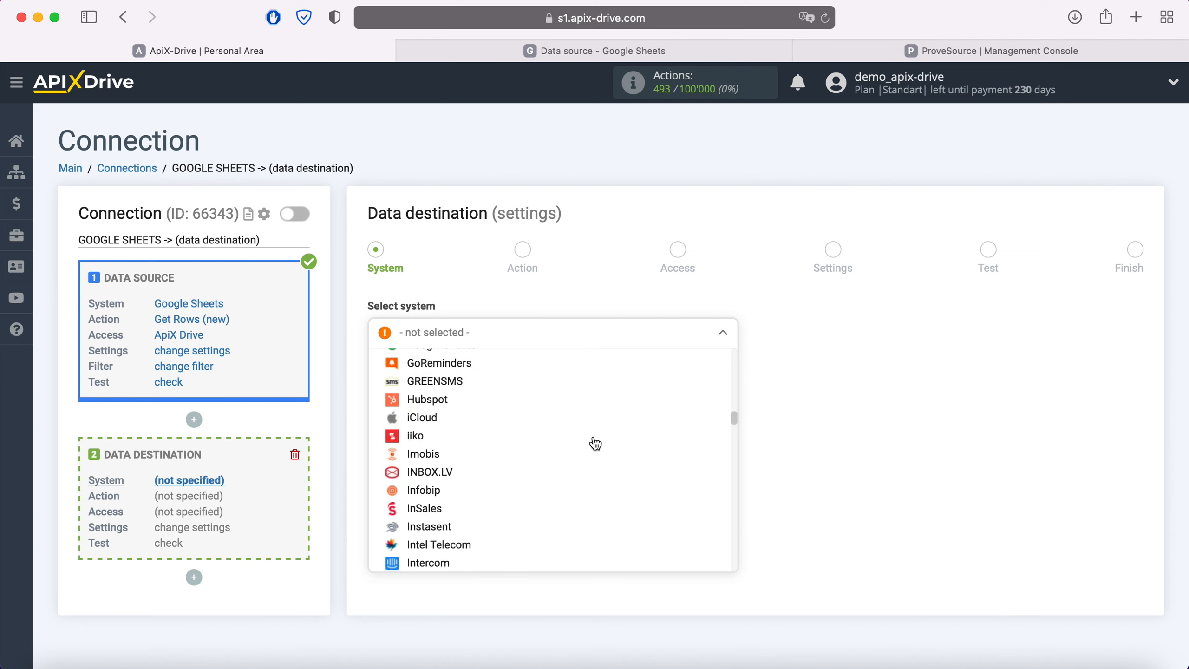
scroll(596, 443, "down", 18)
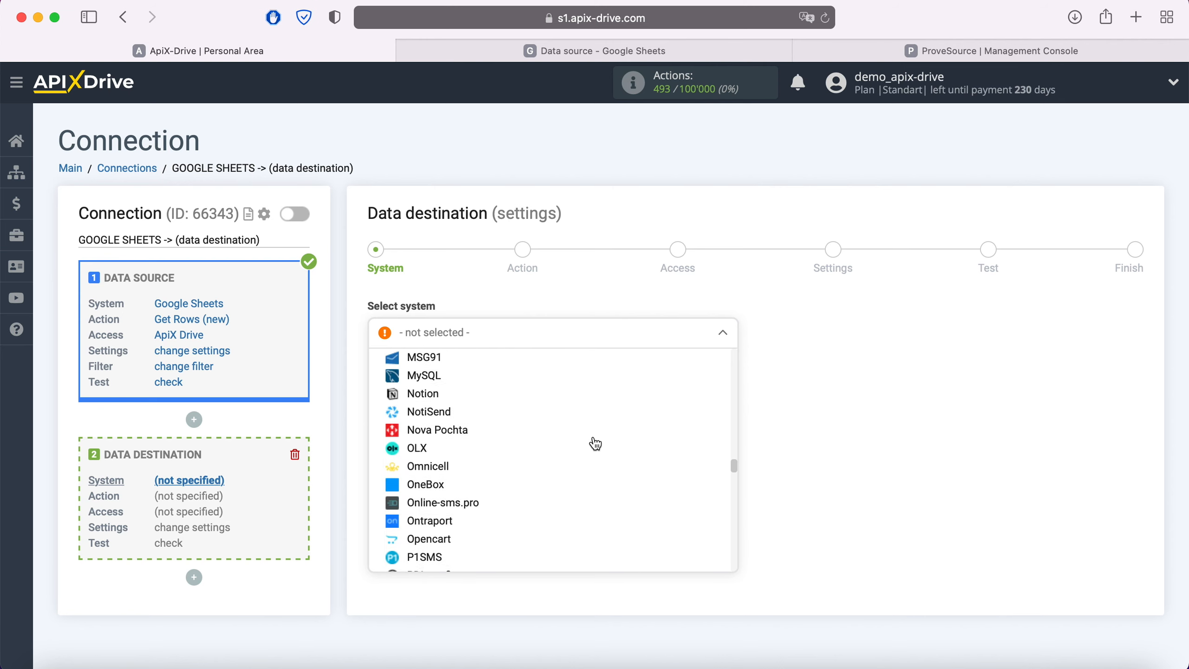
scroll(596, 443, "down", 4)
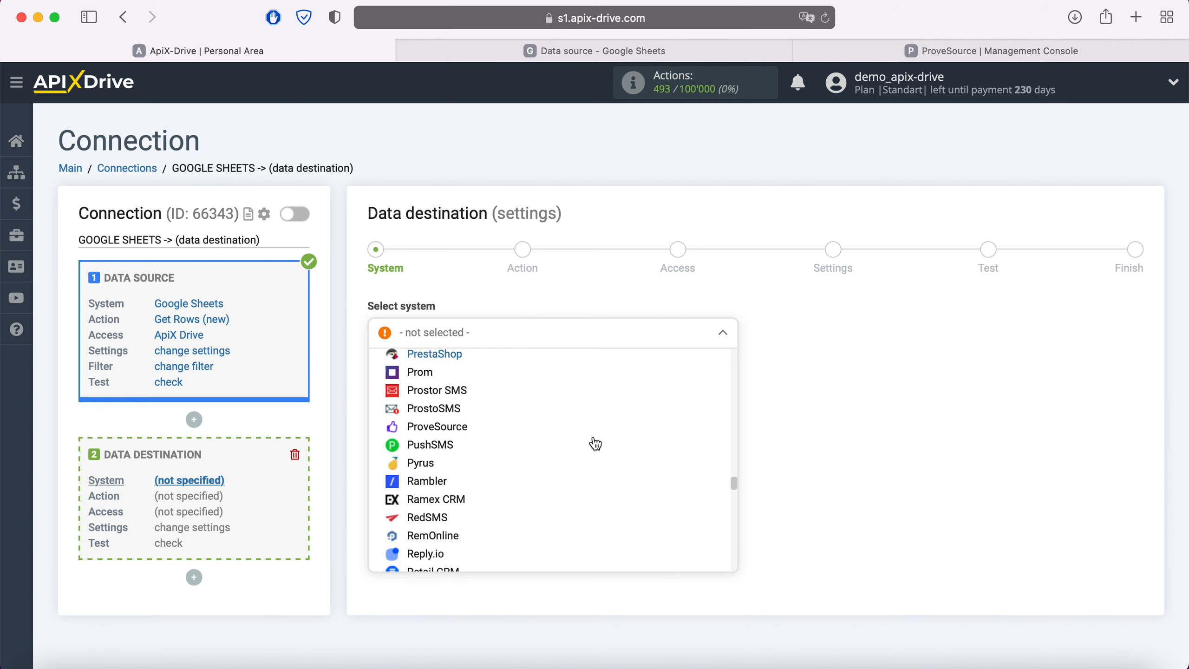
left_click(470, 414)
left_click(470, 376)
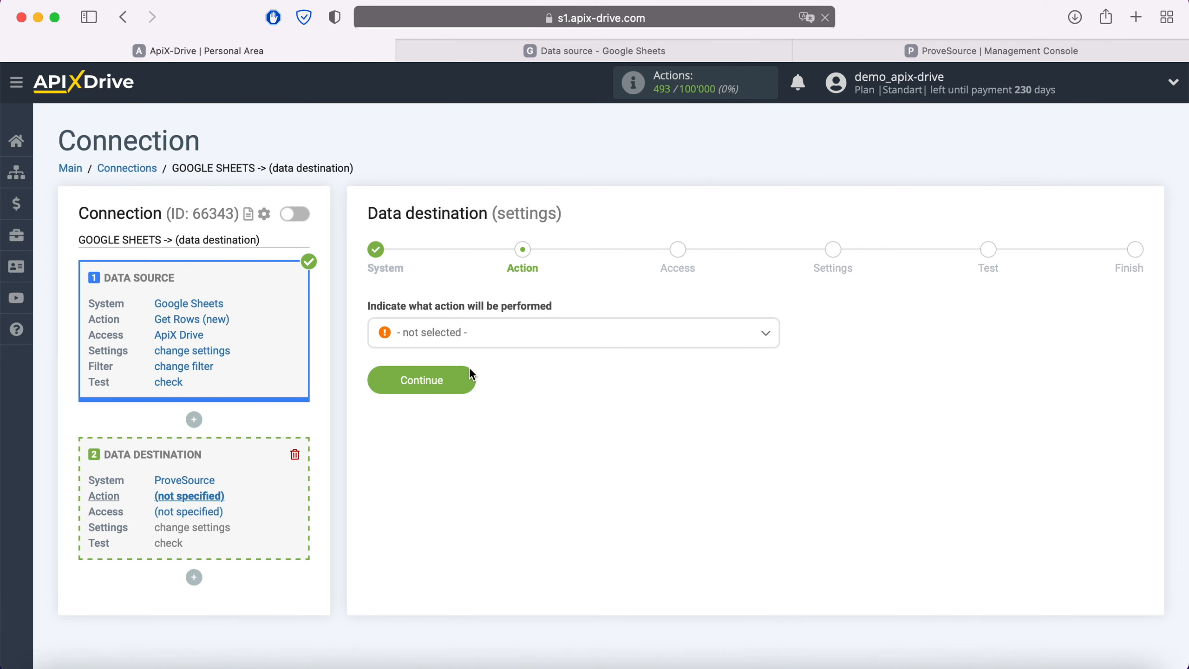
Step: Set the ProveSource destination action to Send Data
left_click(485, 336)
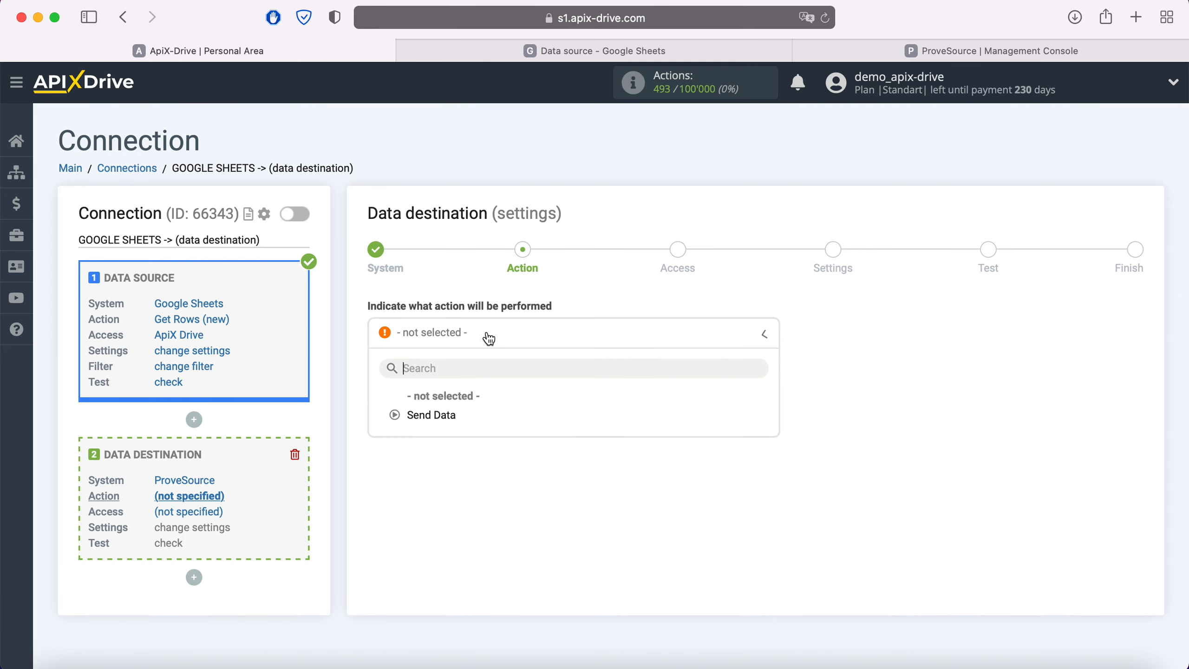
left_click(445, 416)
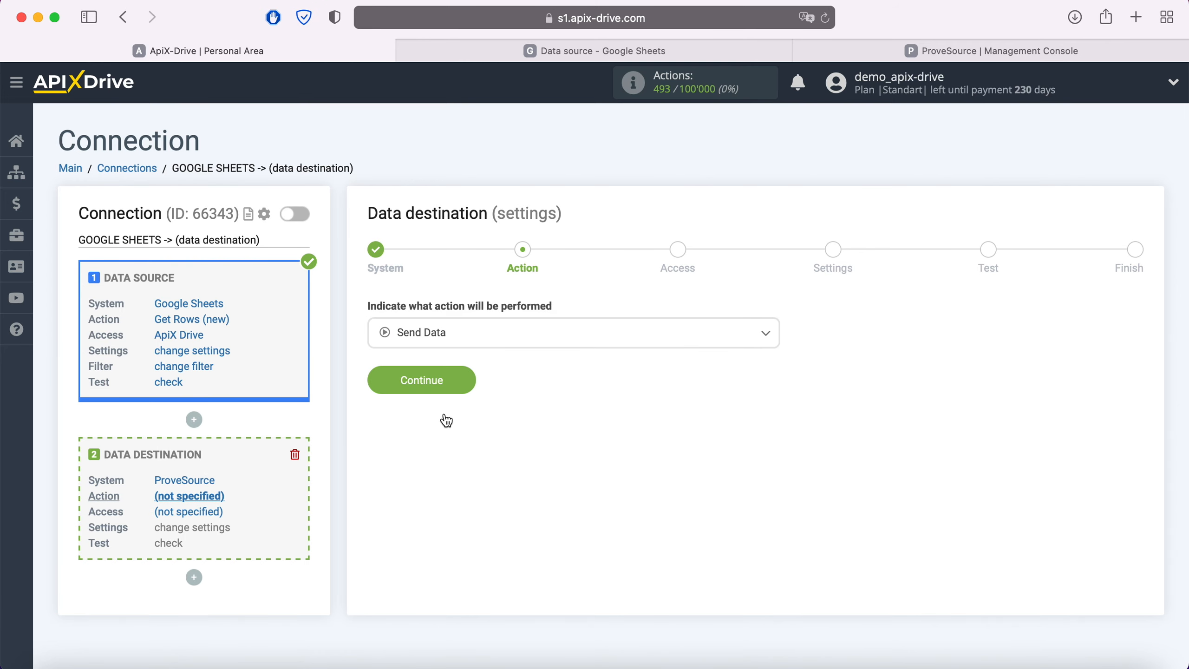
left_click(464, 380)
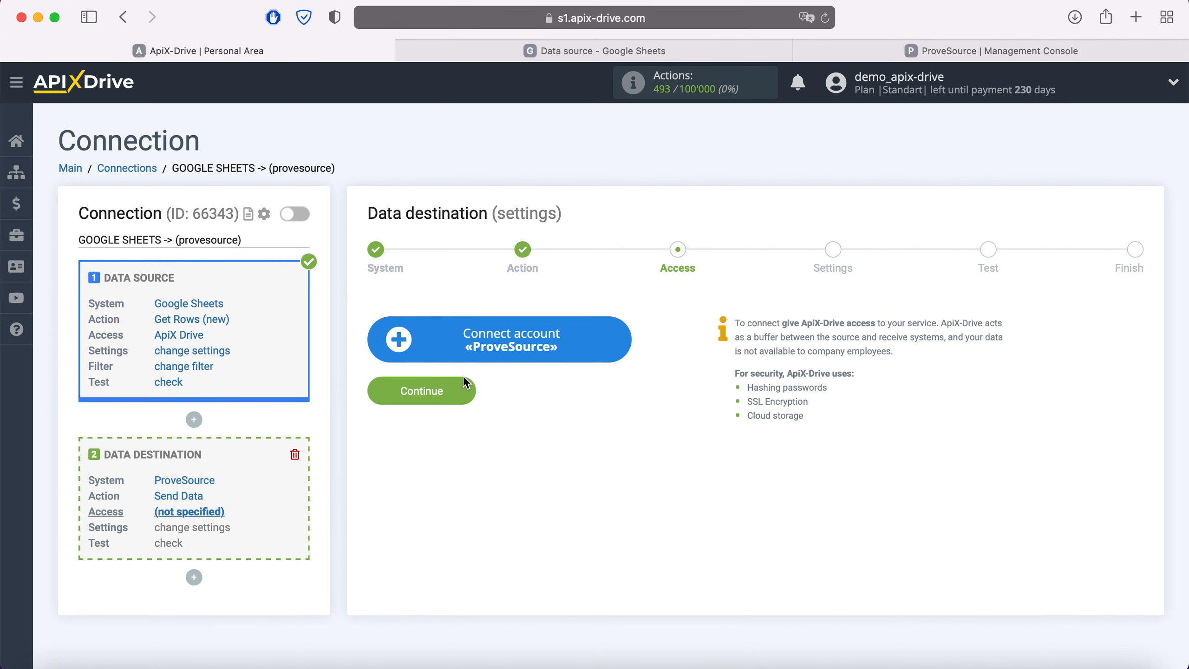
Step: Start connecting a ProveSource account, then switch to the ProveSource console and create a Stream notification that tracks Webhook events
left_click(619, 342)
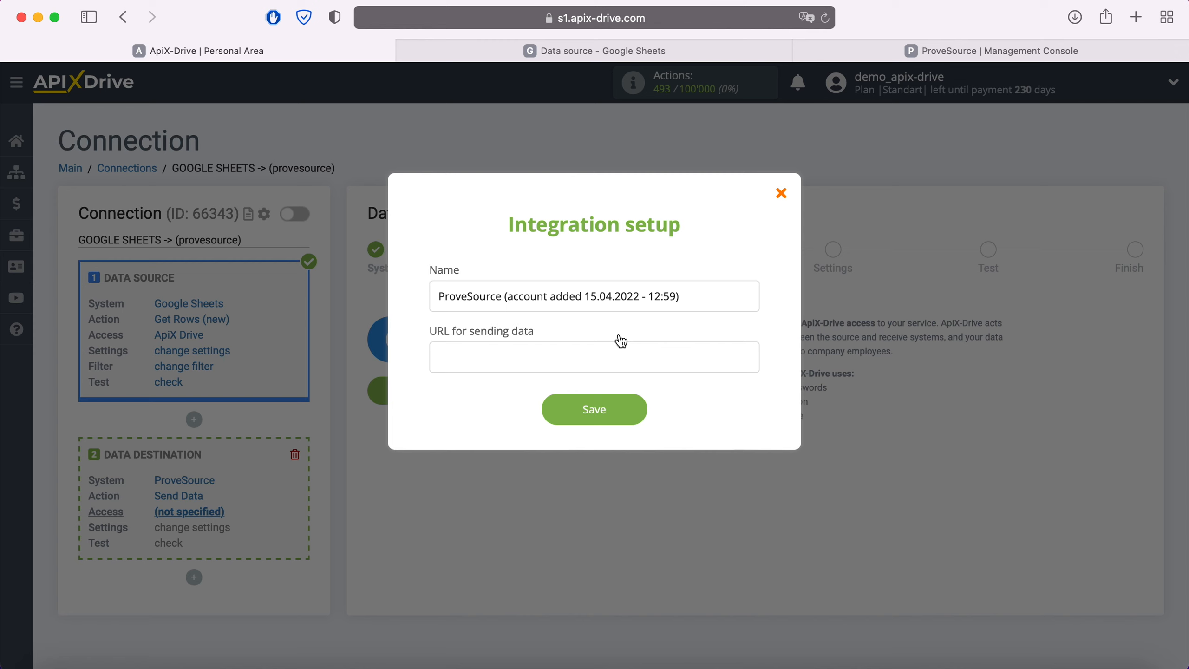
left_click(918, 51)
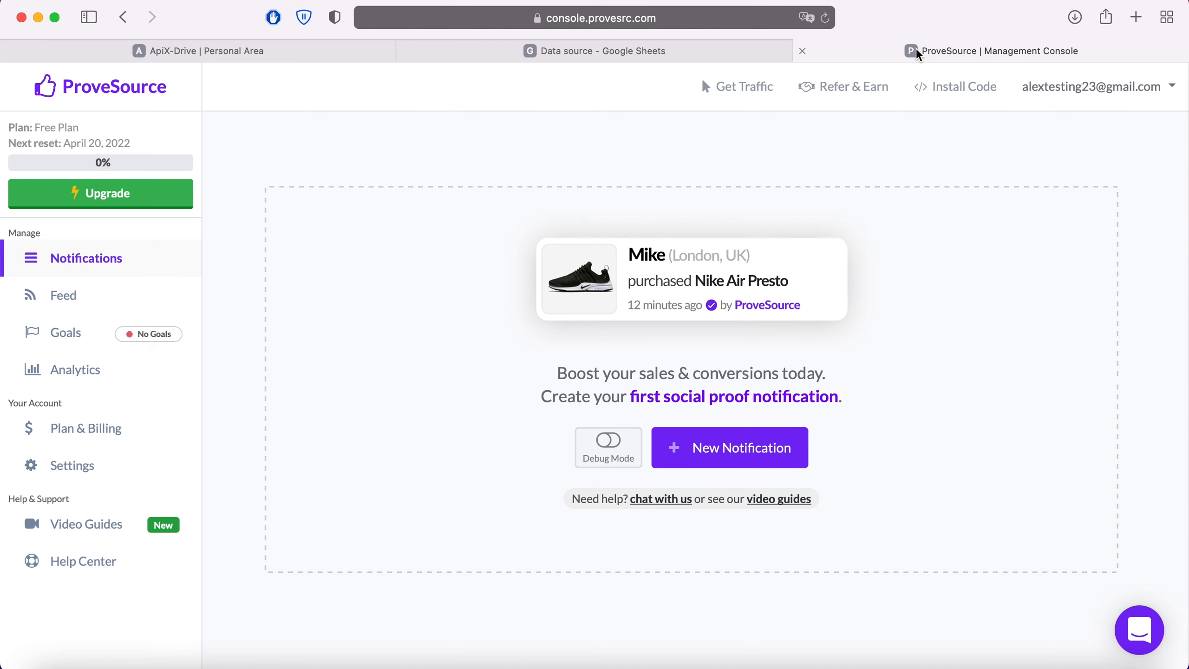
left_click(752, 450)
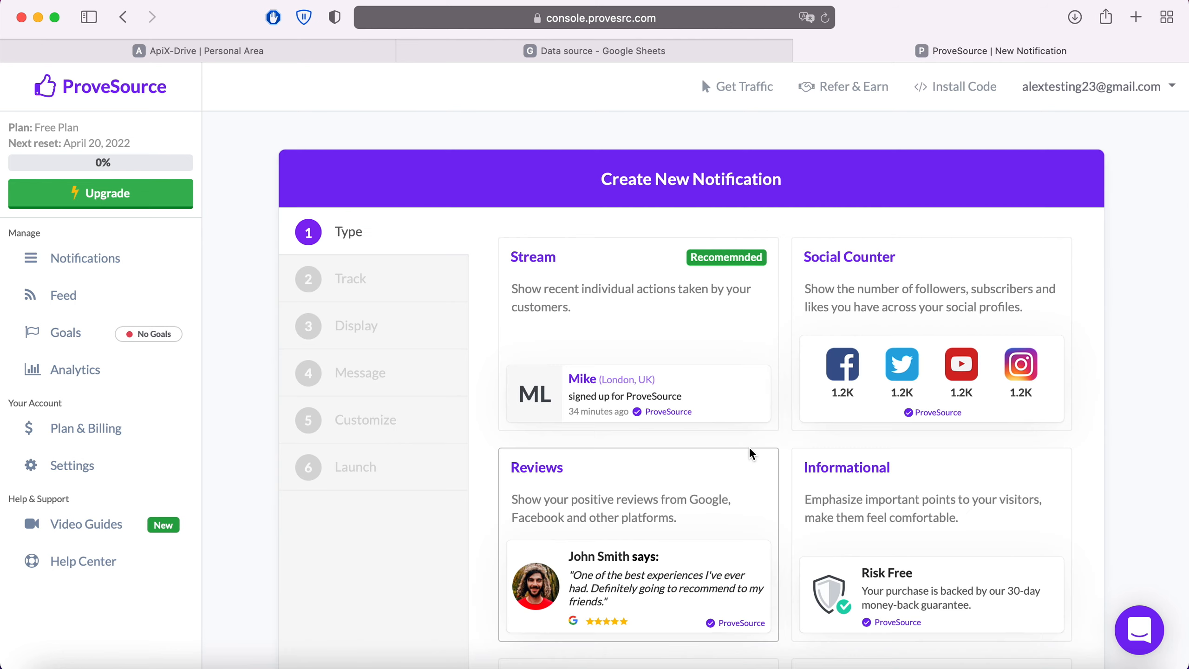
left_click(714, 408)
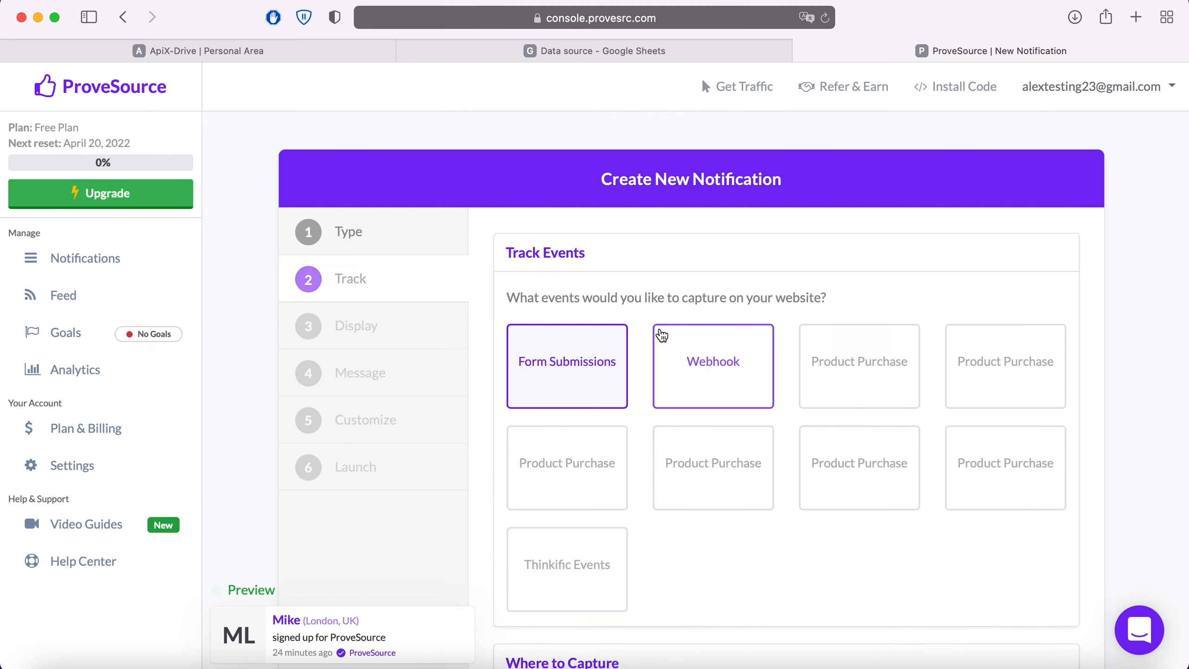
left_click(737, 358)
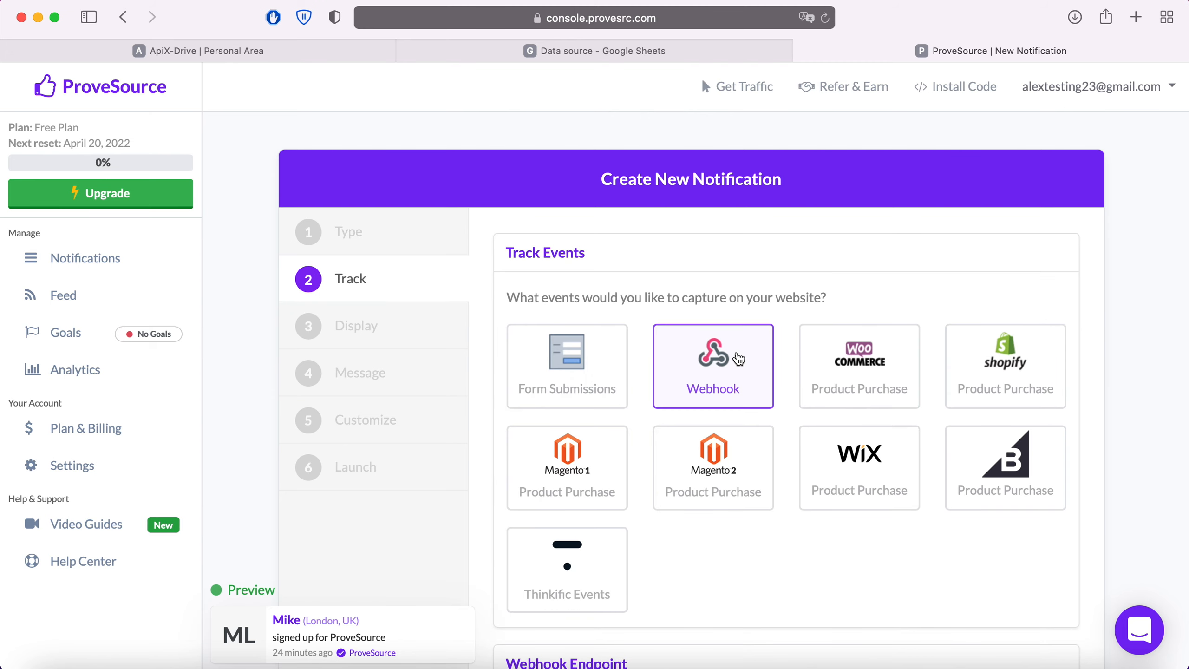
Step: Copy the notification's webhook URL and paste it as the URL for sending data in the ApiX-Drive integration setup
scroll(739, 359, "down", 1)
scroll(735, 358, "down", 8)
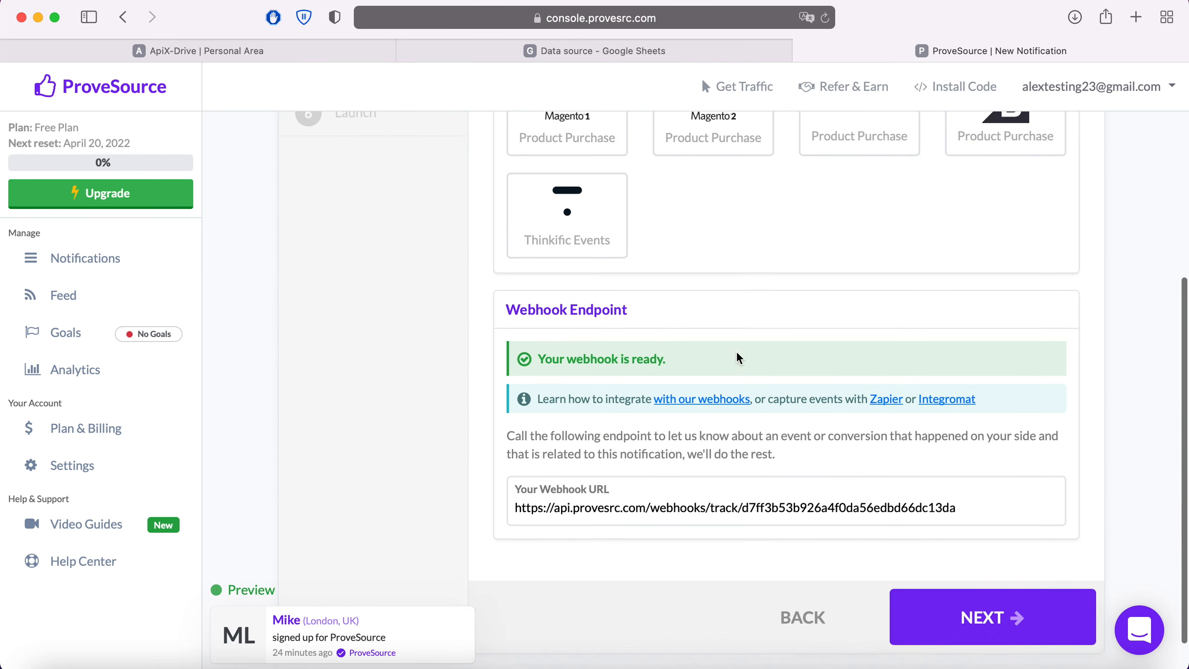
left_click(516, 445)
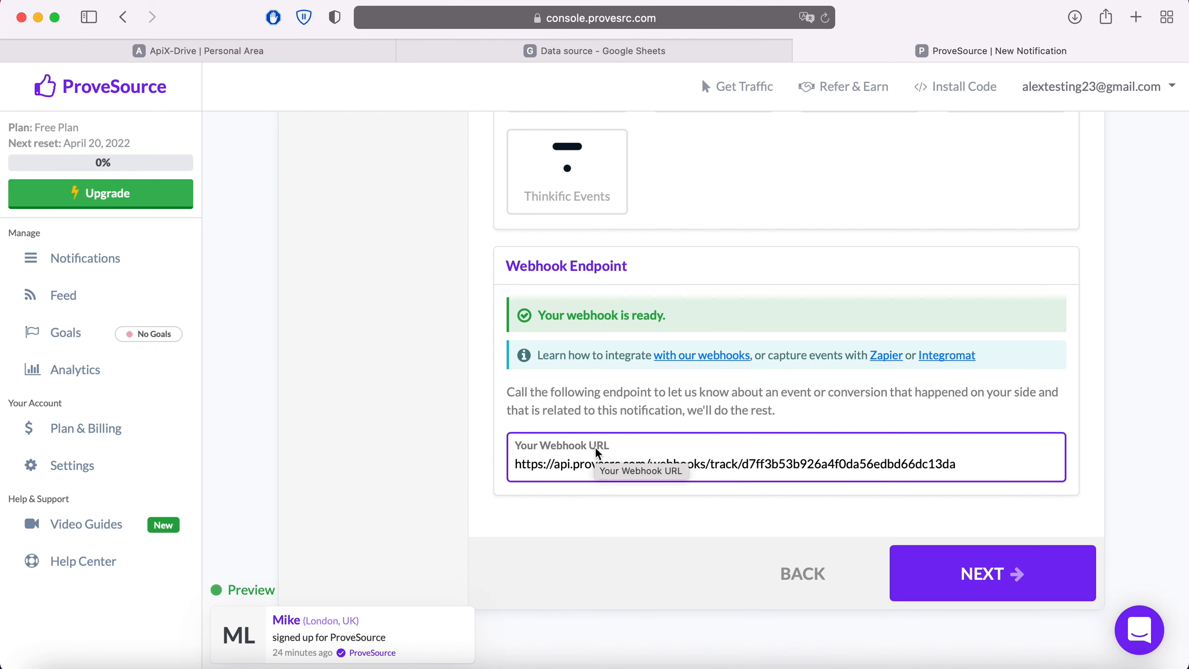
triple_click(971, 466)
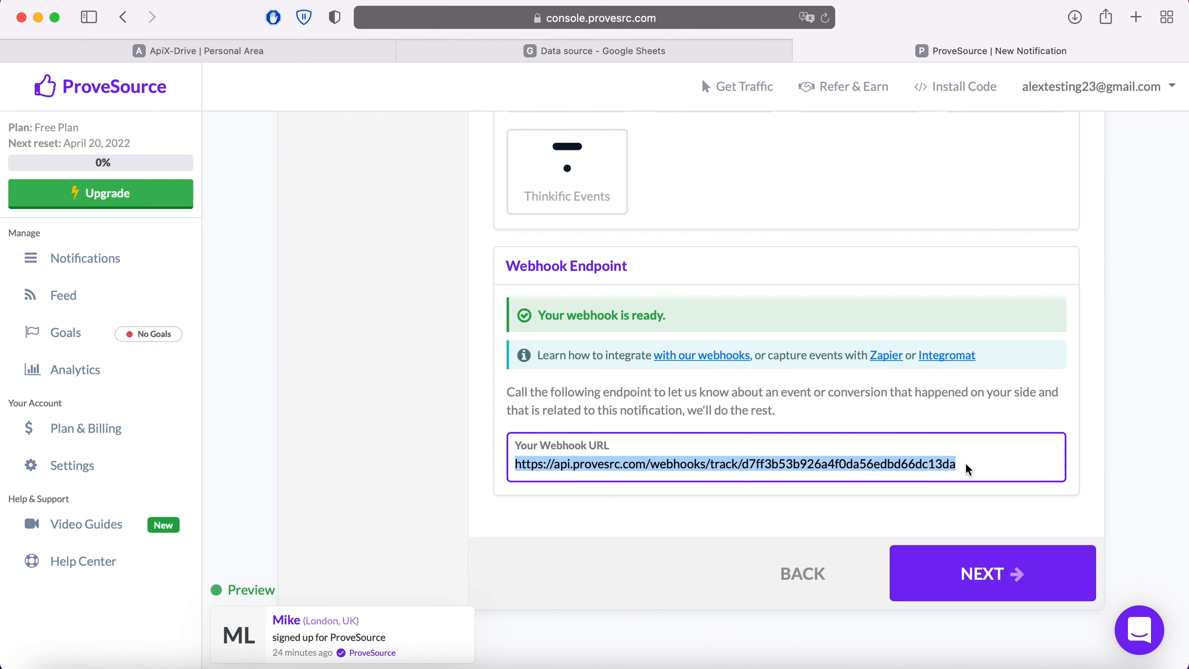
right_click(916, 469)
left_click(942, 448)
left_click(274, 50)
right_click(493, 359)
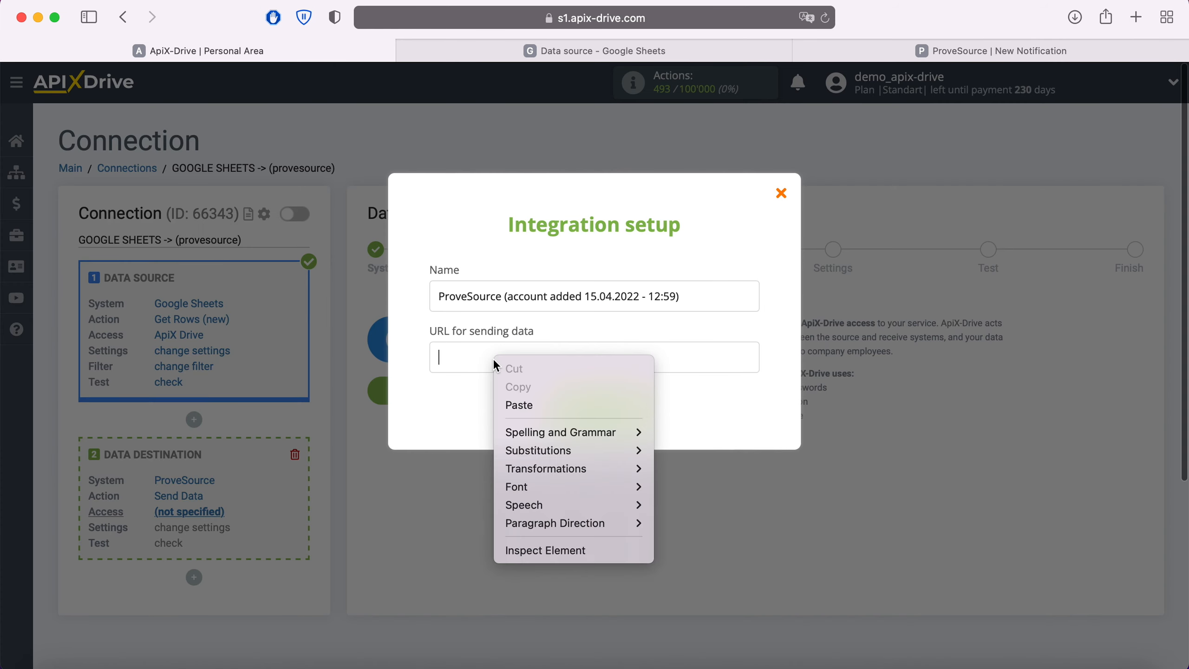
left_click(525, 404)
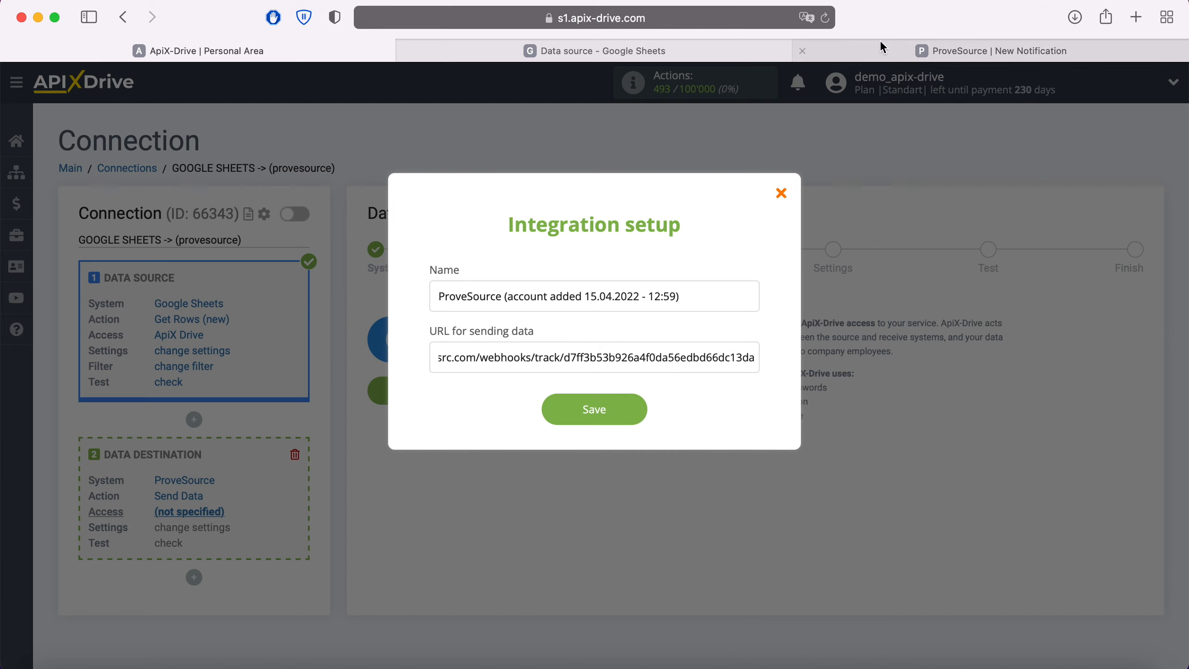
Step: Return to the ProveSource notification and add apix-drive.com as a page URL where conversions are displayed
left_click(927, 47)
left_click(1008, 575)
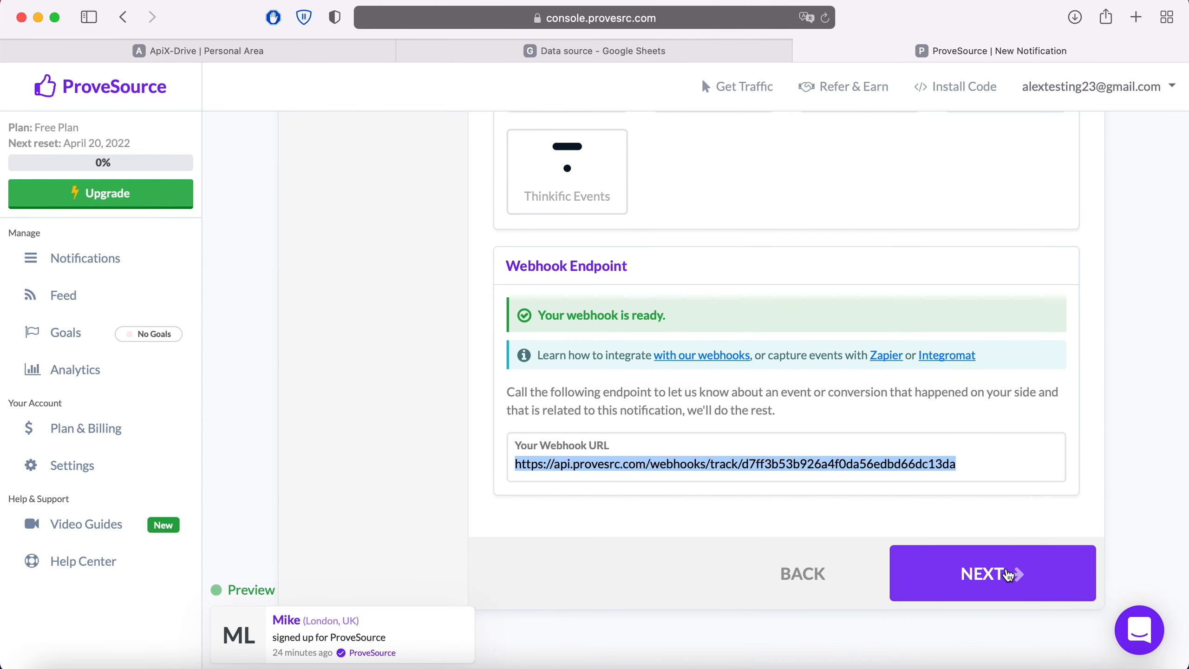
left_click(930, 549)
type("apix")
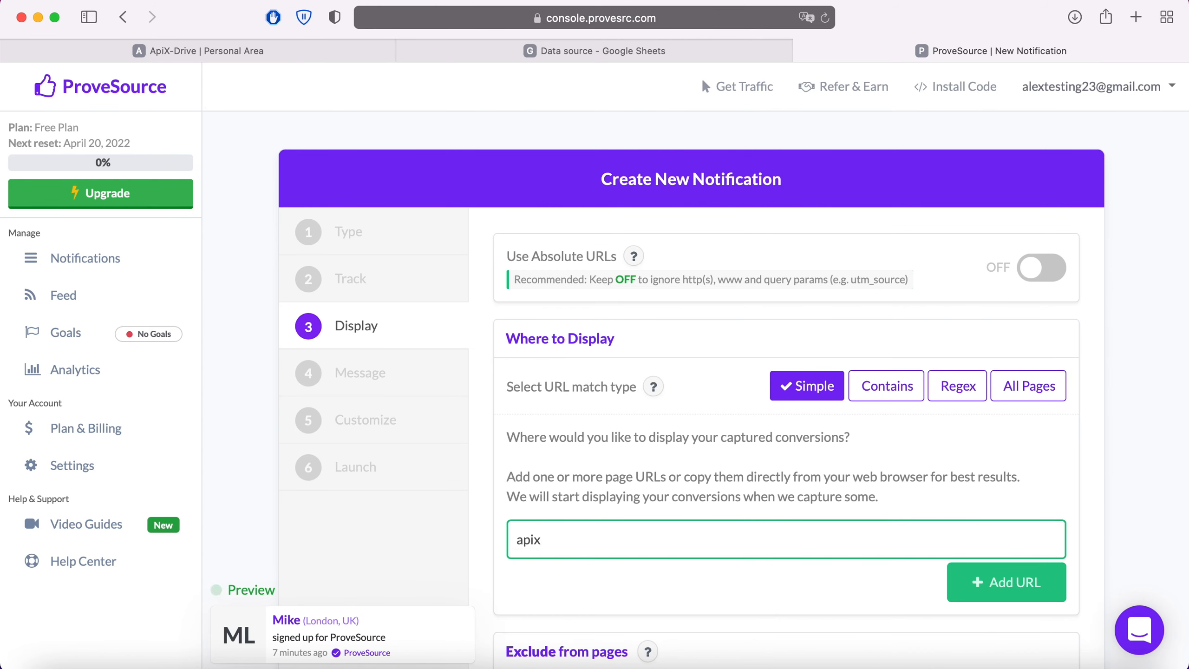
type("-drive.com")
scroll(1163, 596, "down", 3)
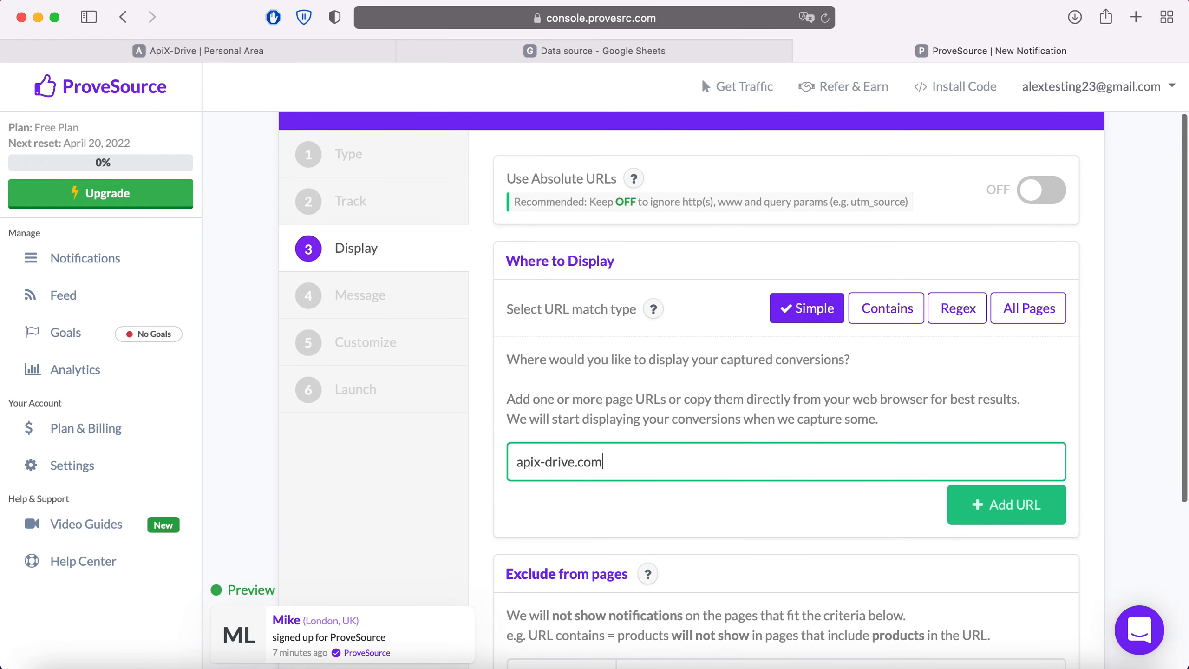
left_click(1016, 508)
Step: Exclude pages whose URL equals apix-drive.com and proceed to the message settings
scroll(1022, 510, "down", 5)
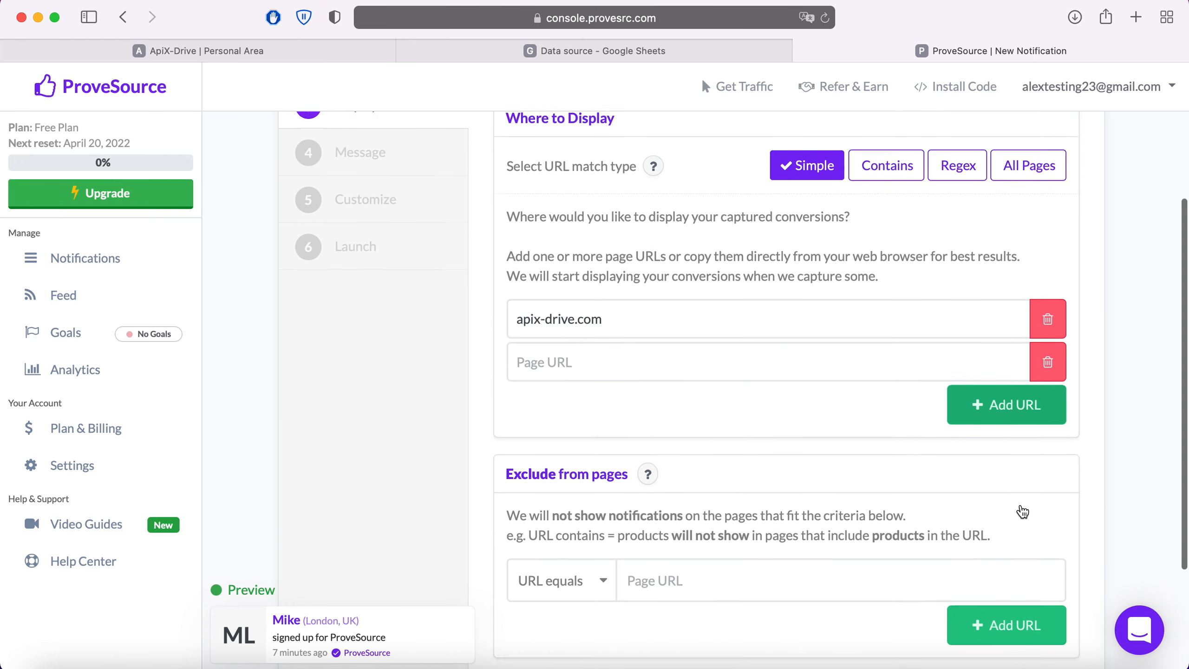
left_click(816, 464)
type("apix")
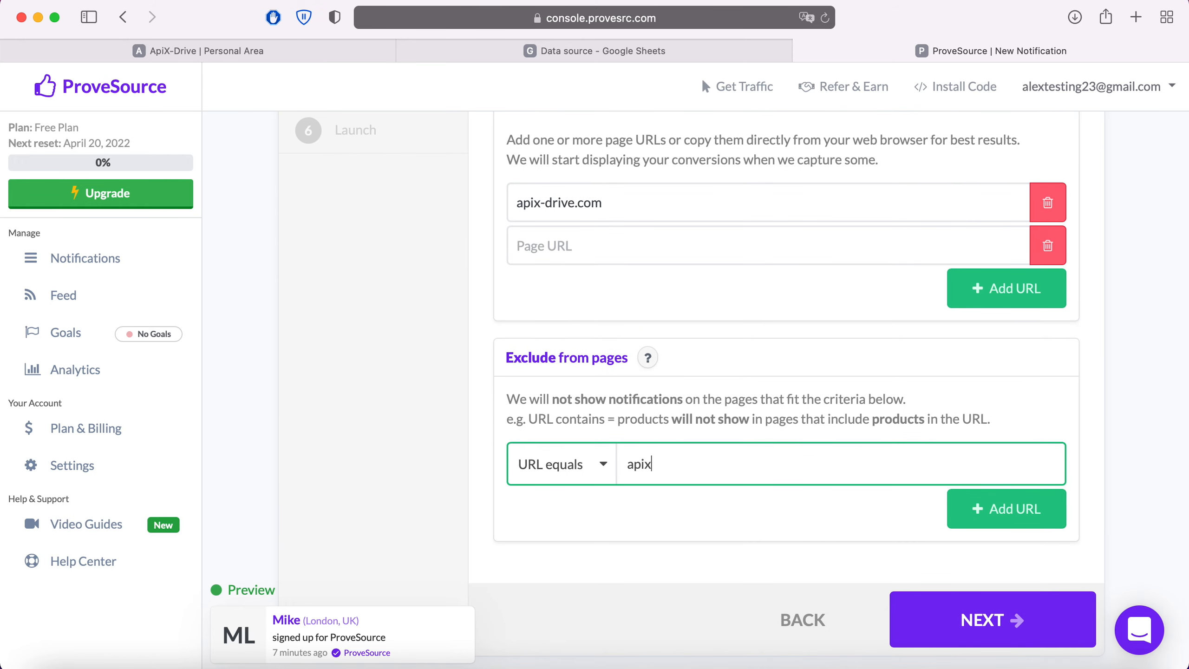
type("-drive.com")
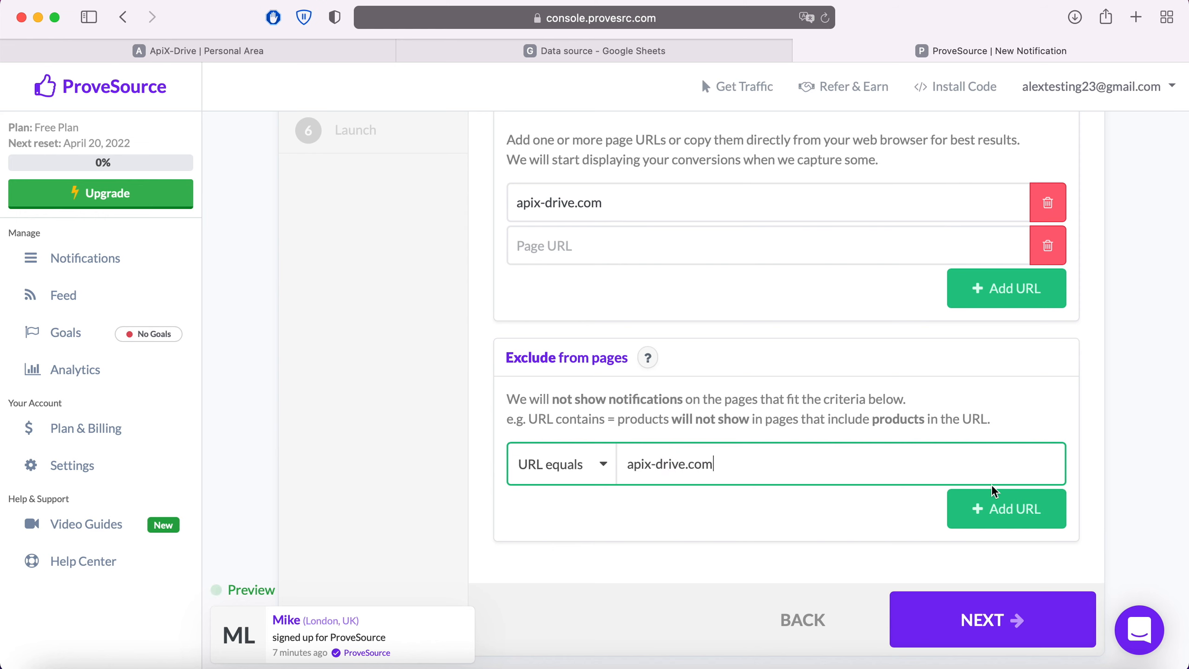
left_click(1007, 509)
scroll(1007, 506, "down", 3)
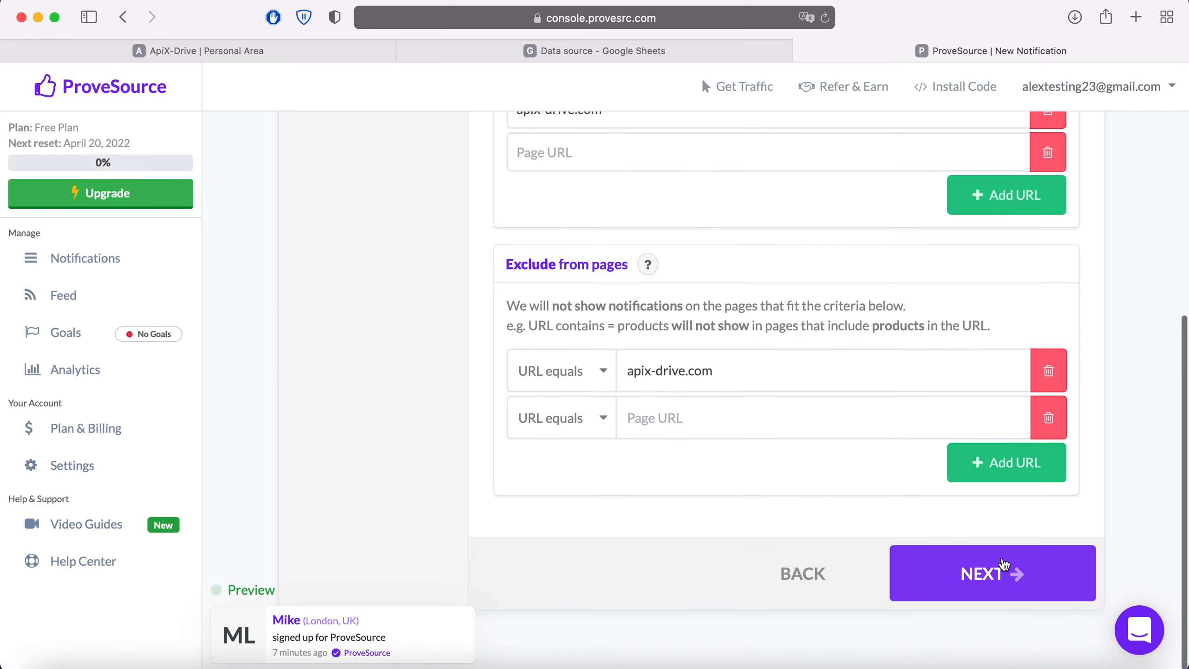
left_click(1003, 572)
Step: Set the notification's message text to "Message" and proceed to the customization settings
type("M")
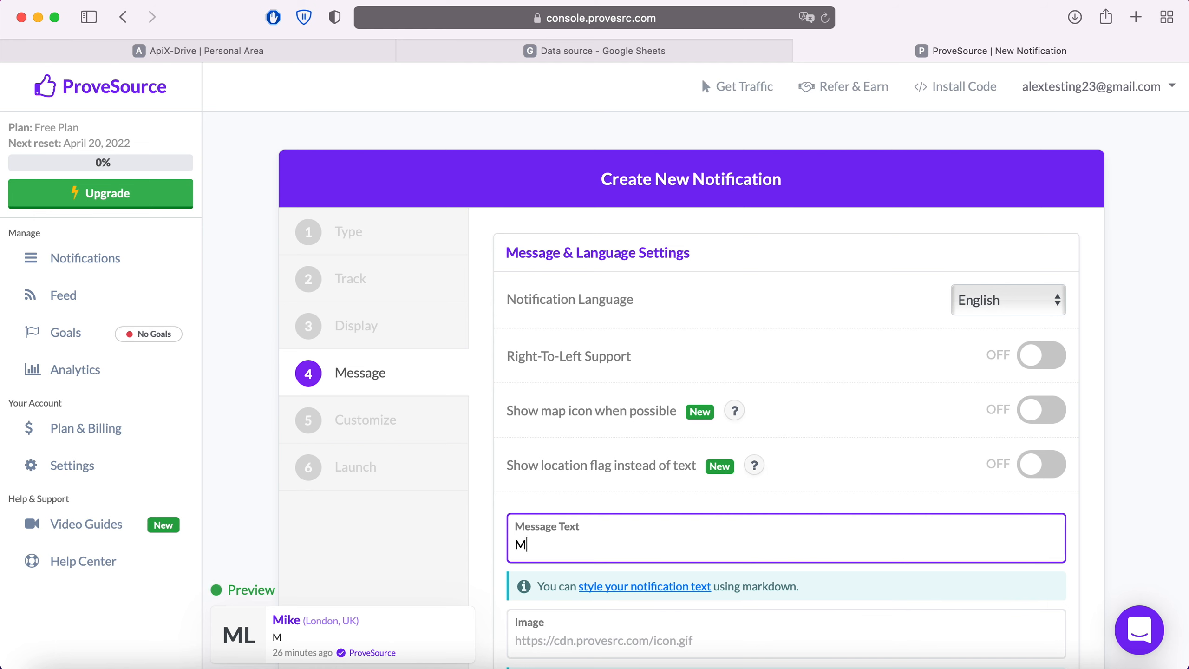
type("essage")
scroll(859, 540, "down", 5)
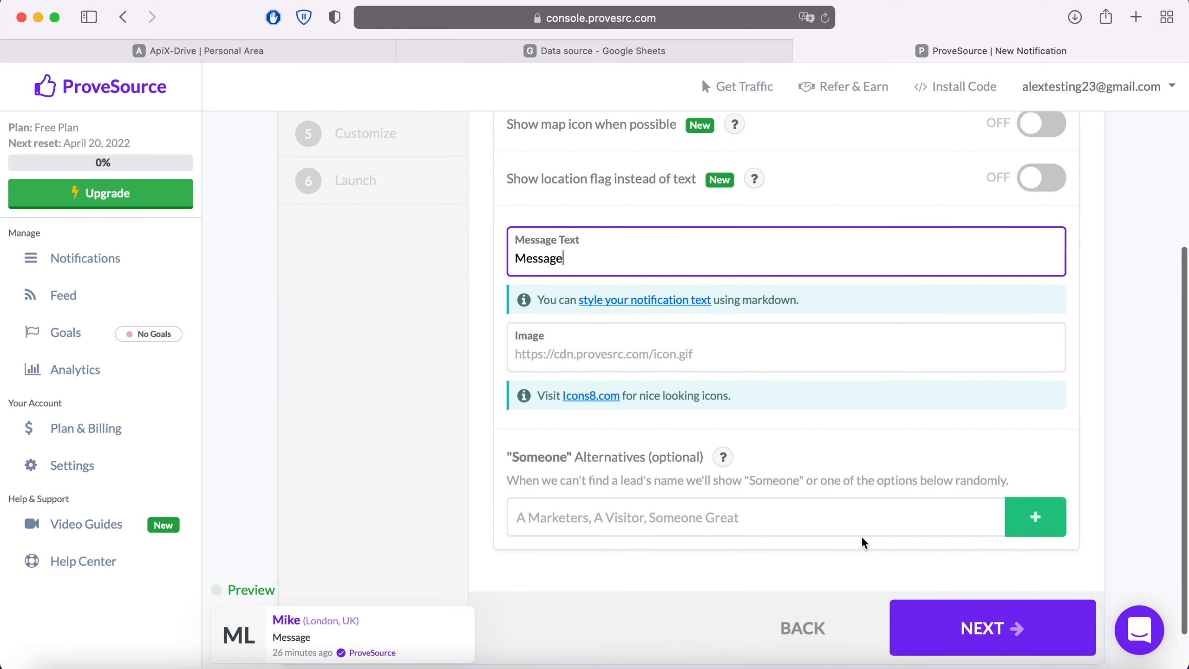
left_click(961, 571)
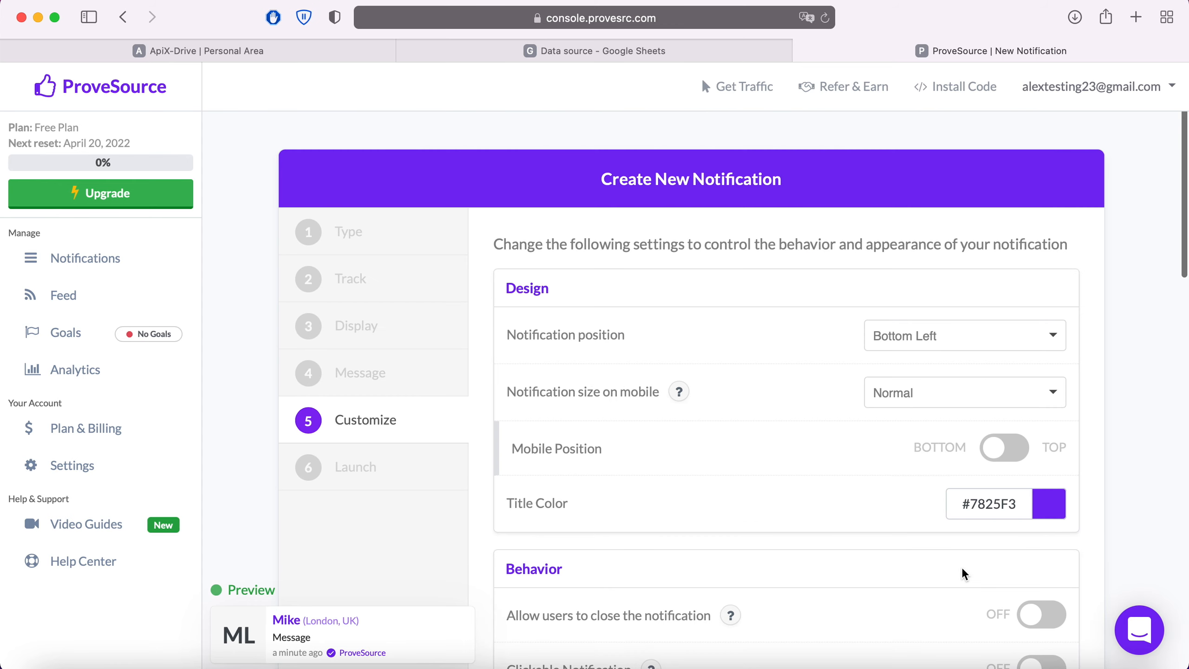
Step: Accept the default customization, name the notification ApiX-Drive and launch it
scroll(963, 574, "down", 5)
scroll(964, 574, "down", 15)
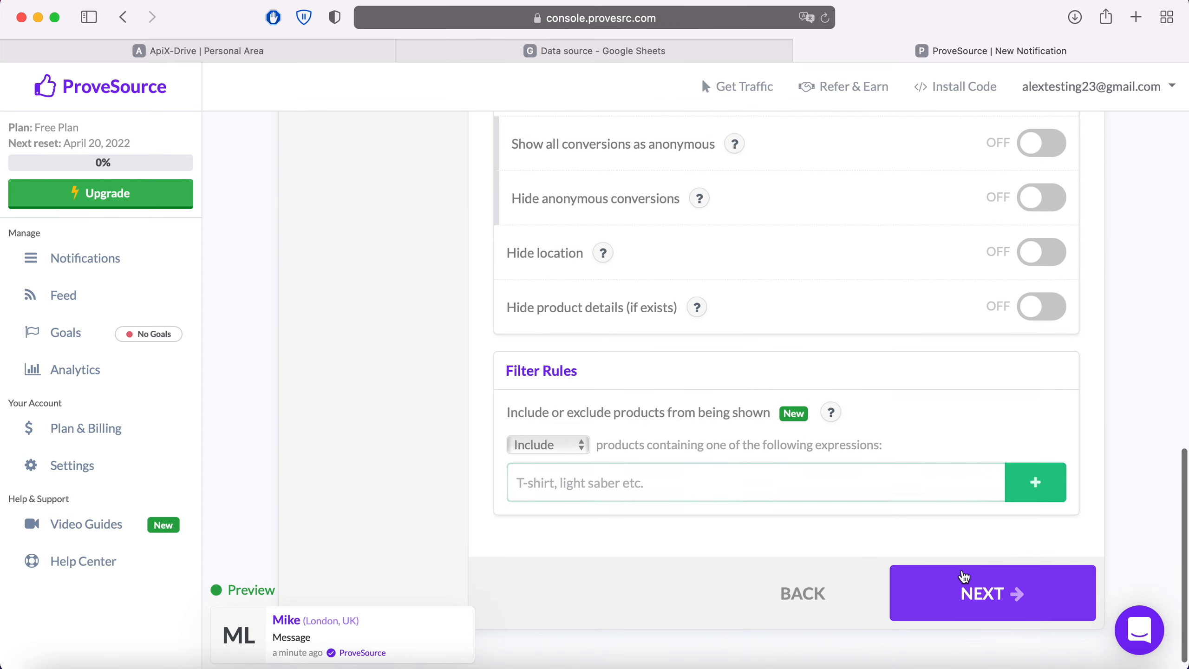
left_click(976, 592)
type("ApiX-Drive")
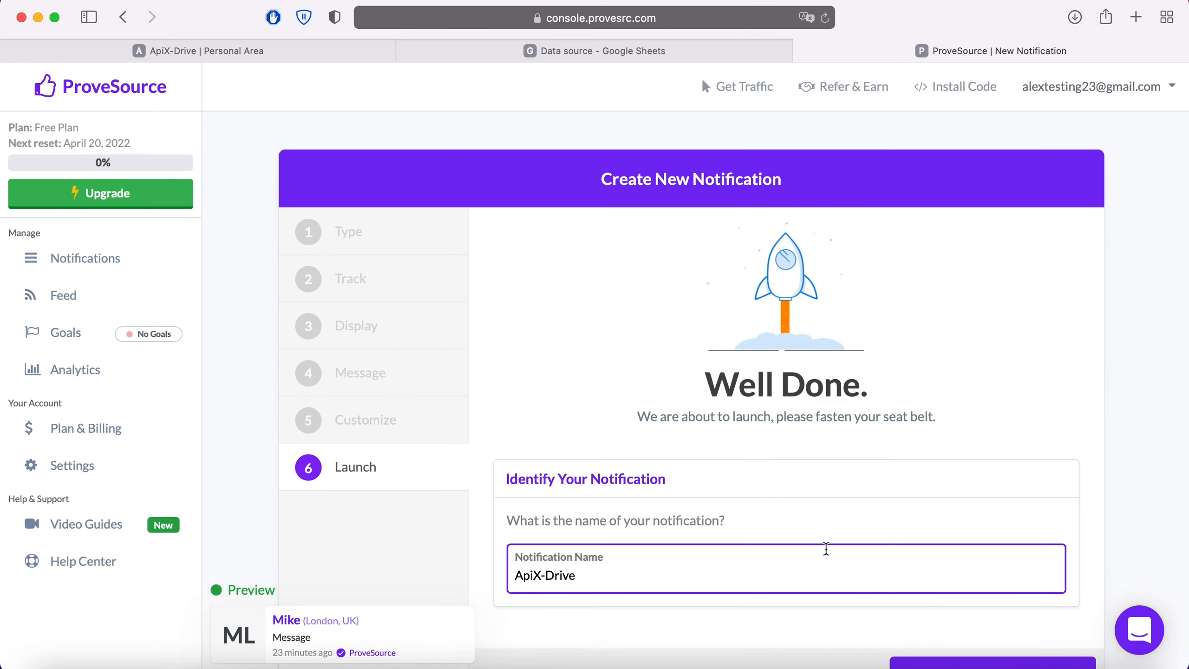
scroll(826, 549, "down", 2)
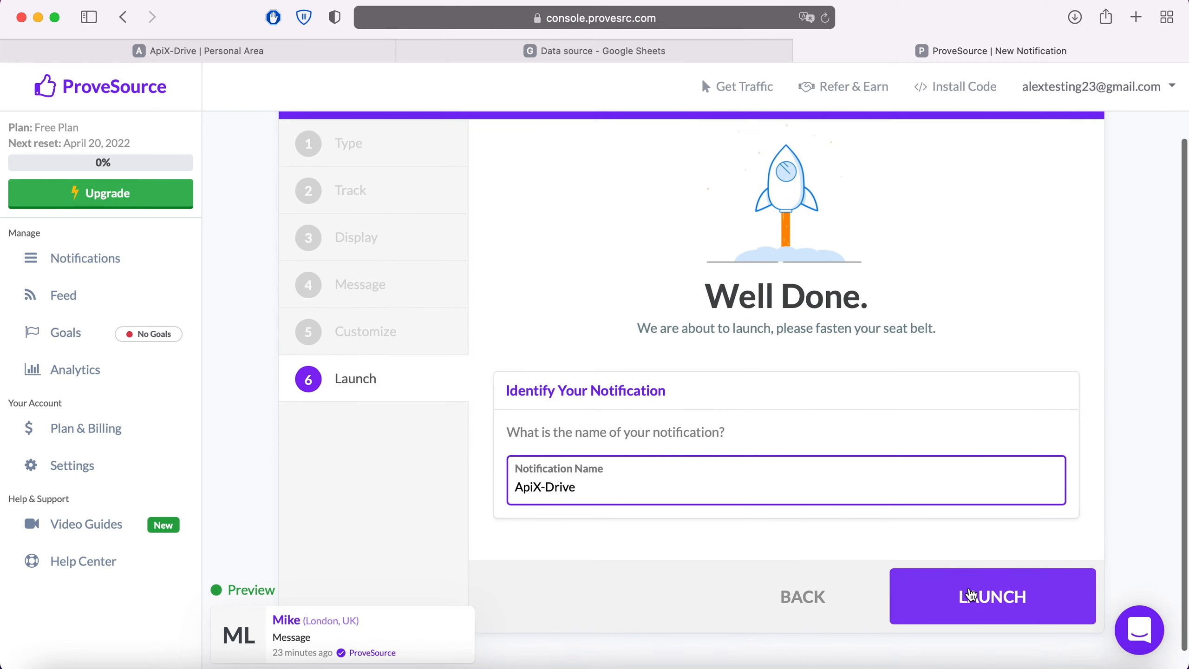
left_click(977, 596)
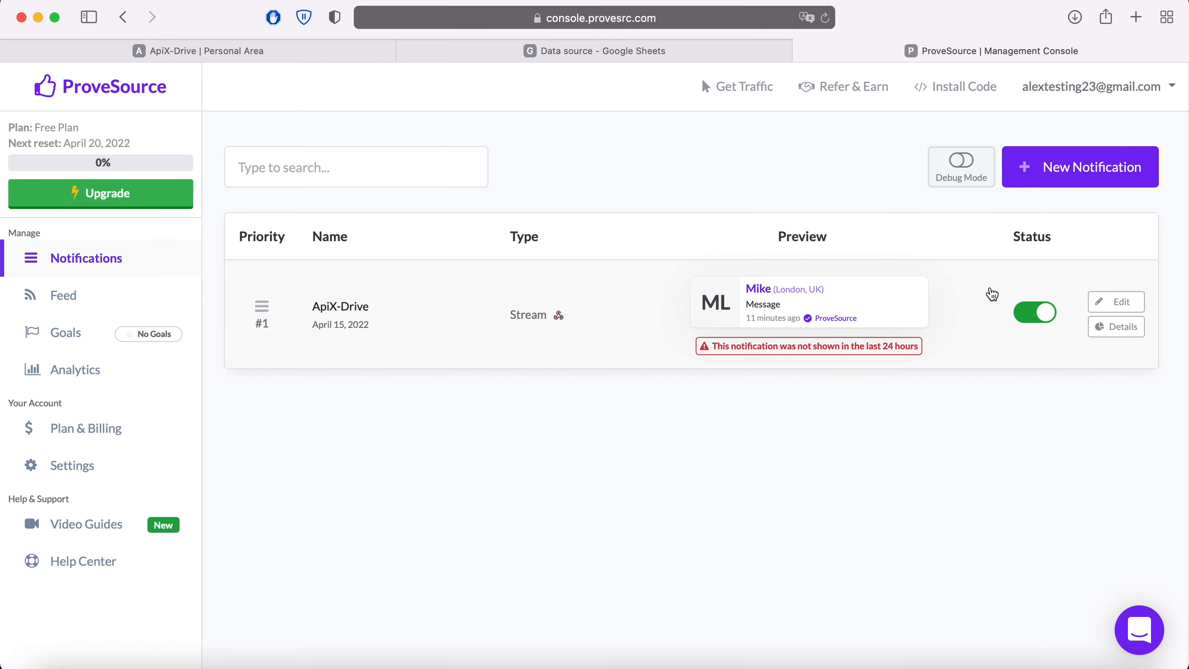
Step: Switch back to ApiX-Drive, save the ProveSource integration and continue with the newly connected account as the destination login
left_click(212, 49)
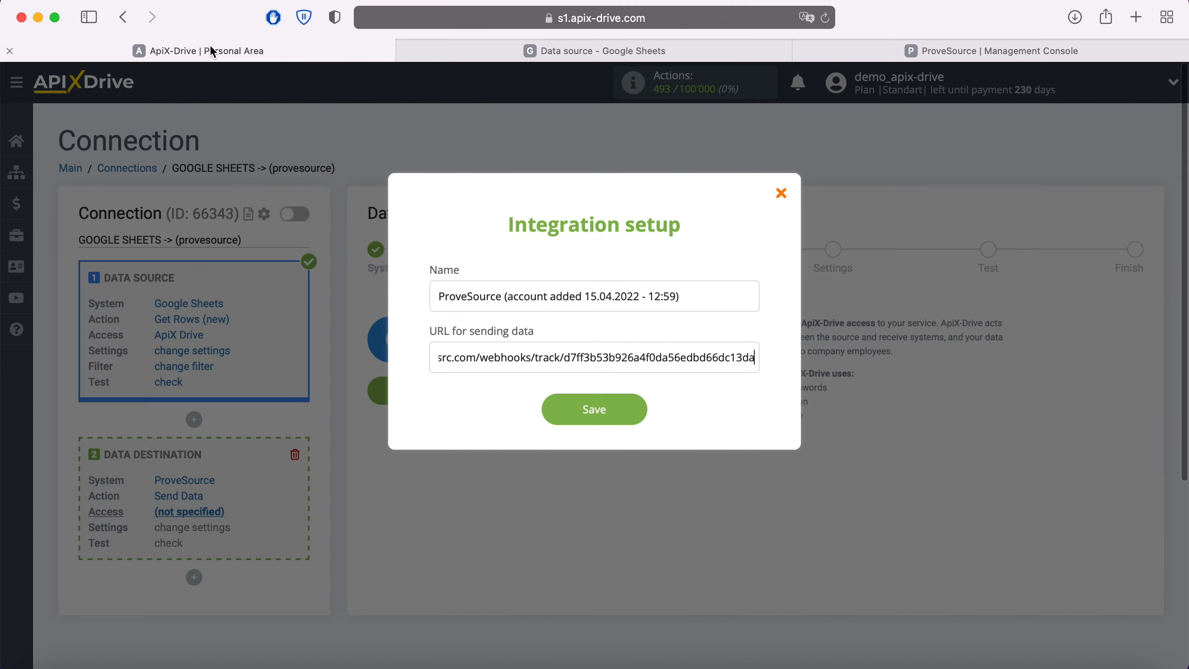
left_click(634, 405)
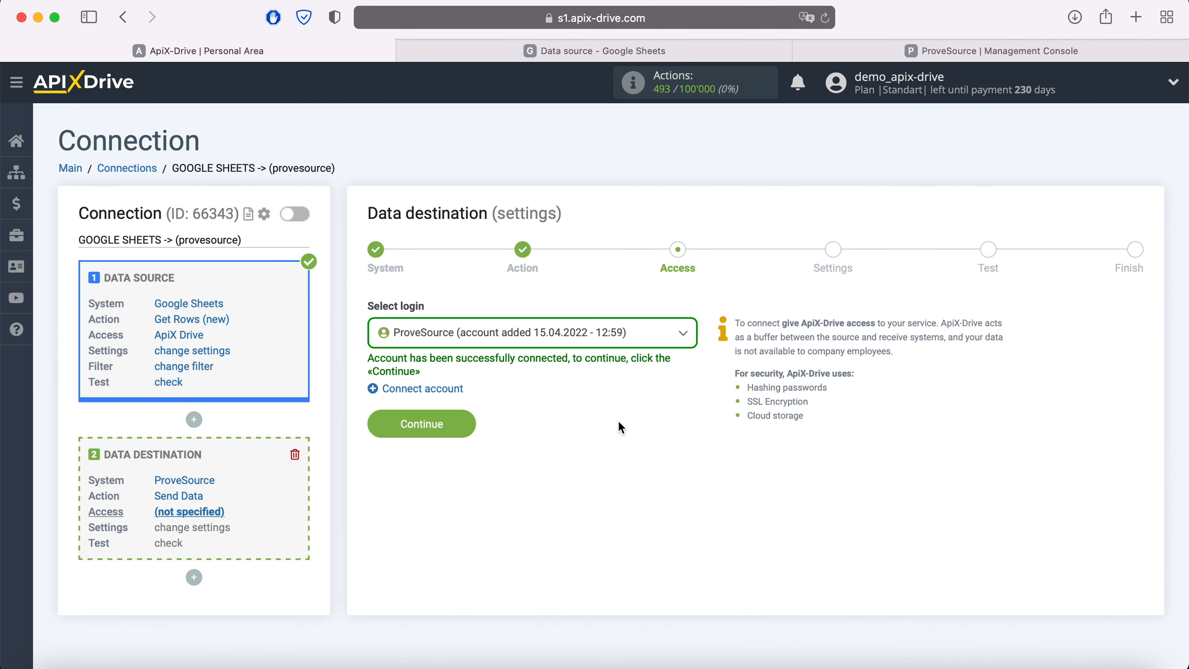
left_click(597, 335)
left_click(572, 440)
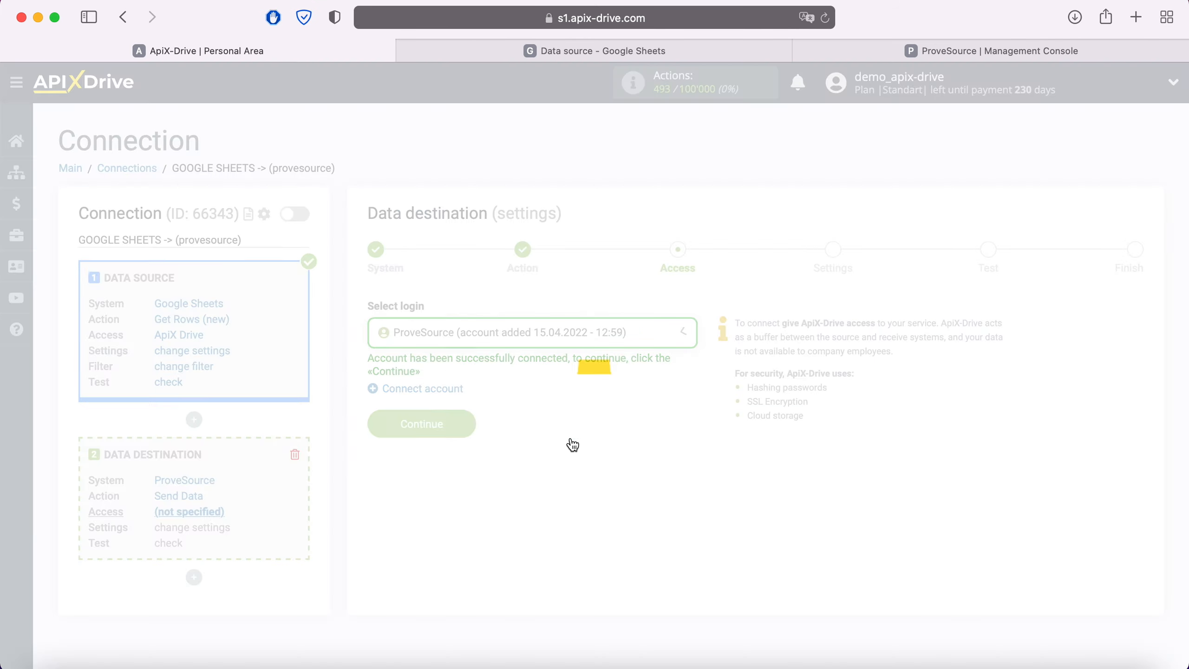
left_click(462, 424)
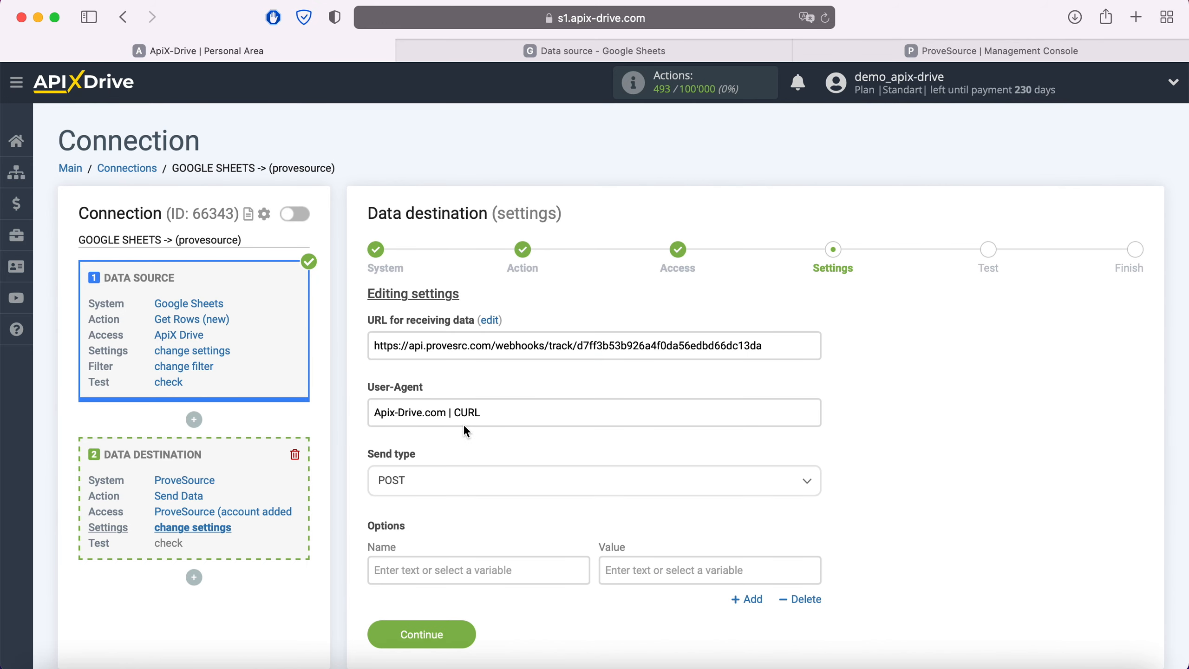
Step: Set the data destination's send type to POST json
left_click(456, 480)
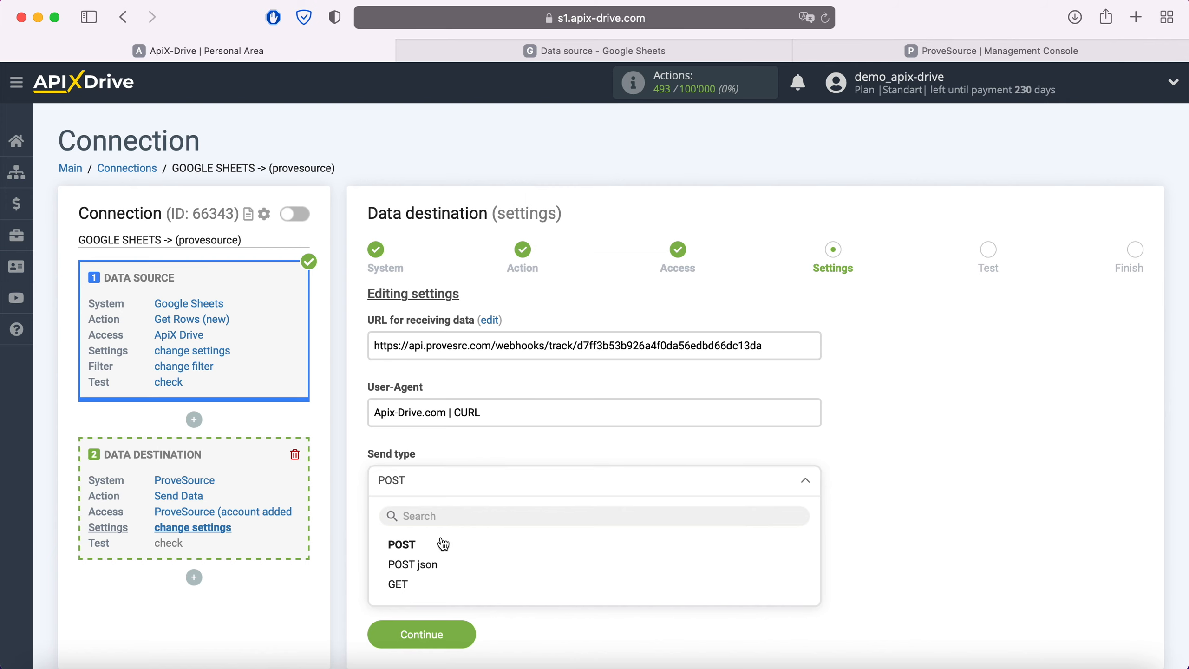
left_click(424, 564)
scroll(428, 567, "down", 3)
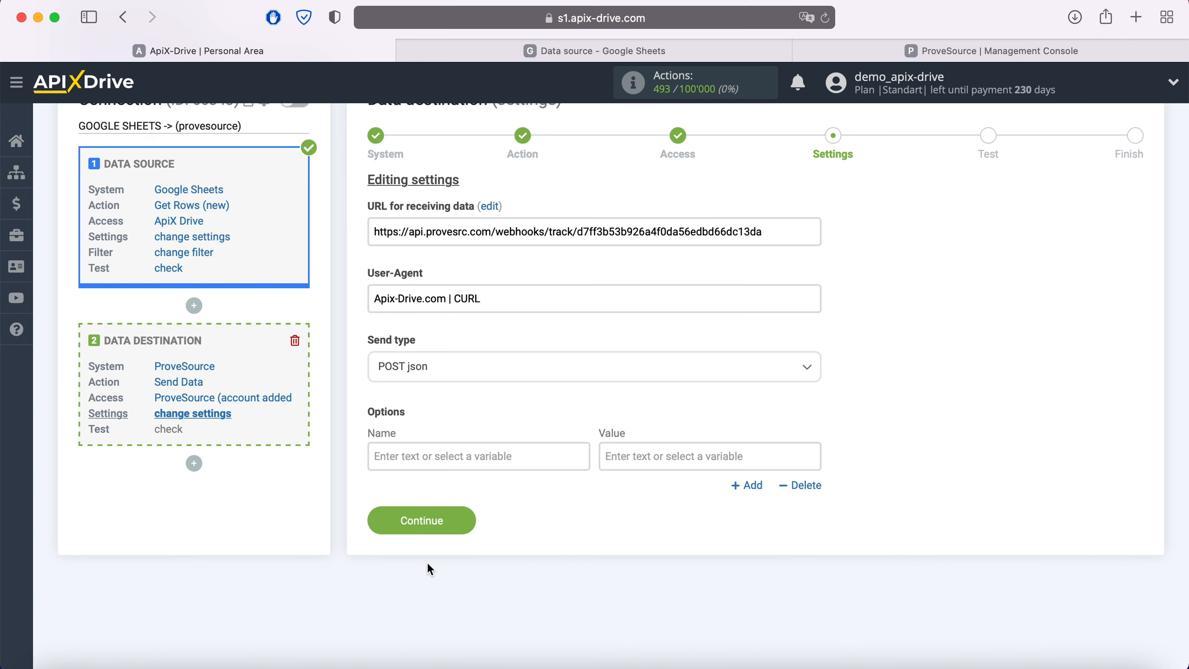
Step: Fill the first option with the name firstName and Google Sheets Column C and Column D as its value
left_click(409, 463)
type("f")
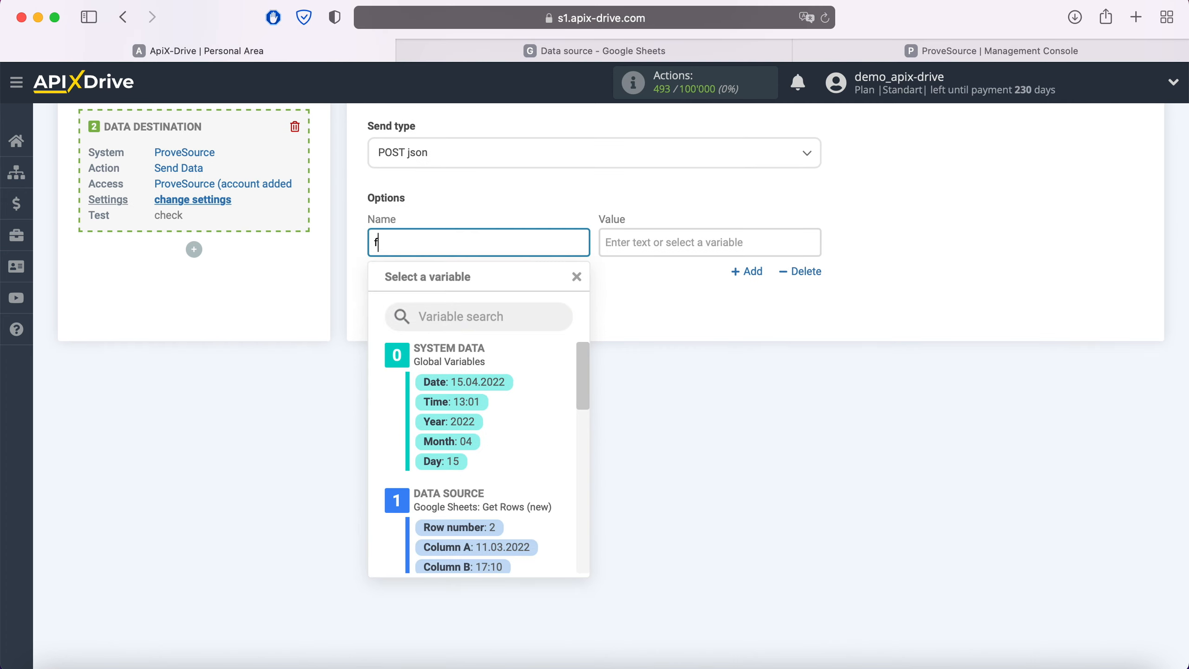
type("irstName")
left_click(685, 243)
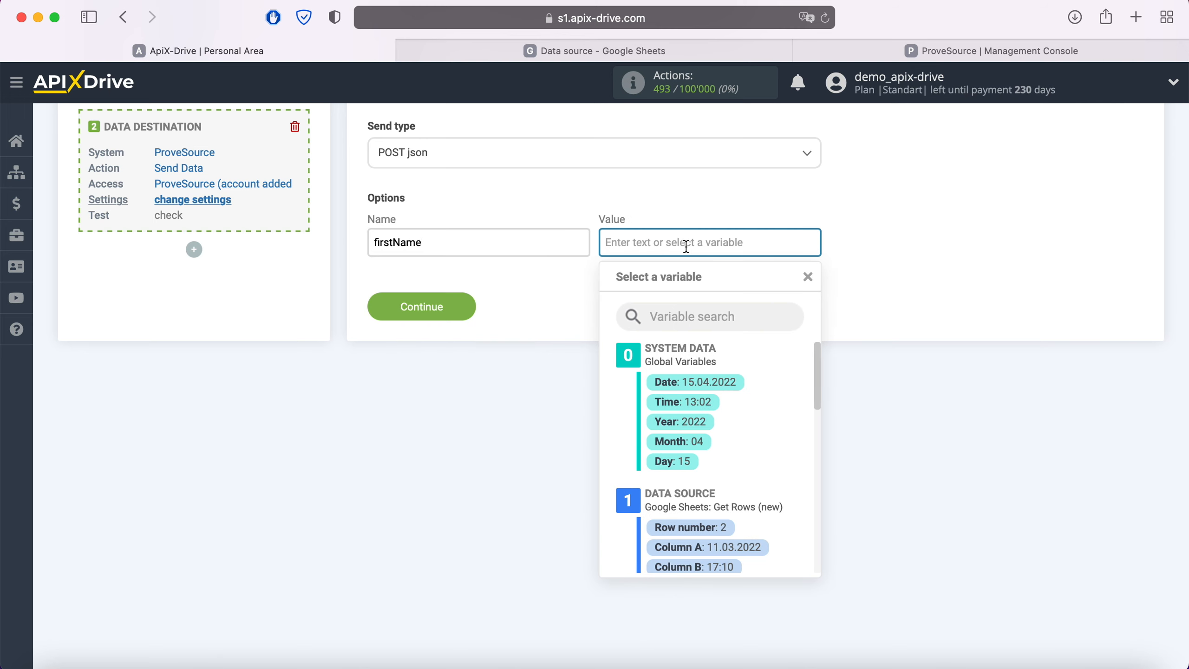
scroll(775, 482, "down", 5)
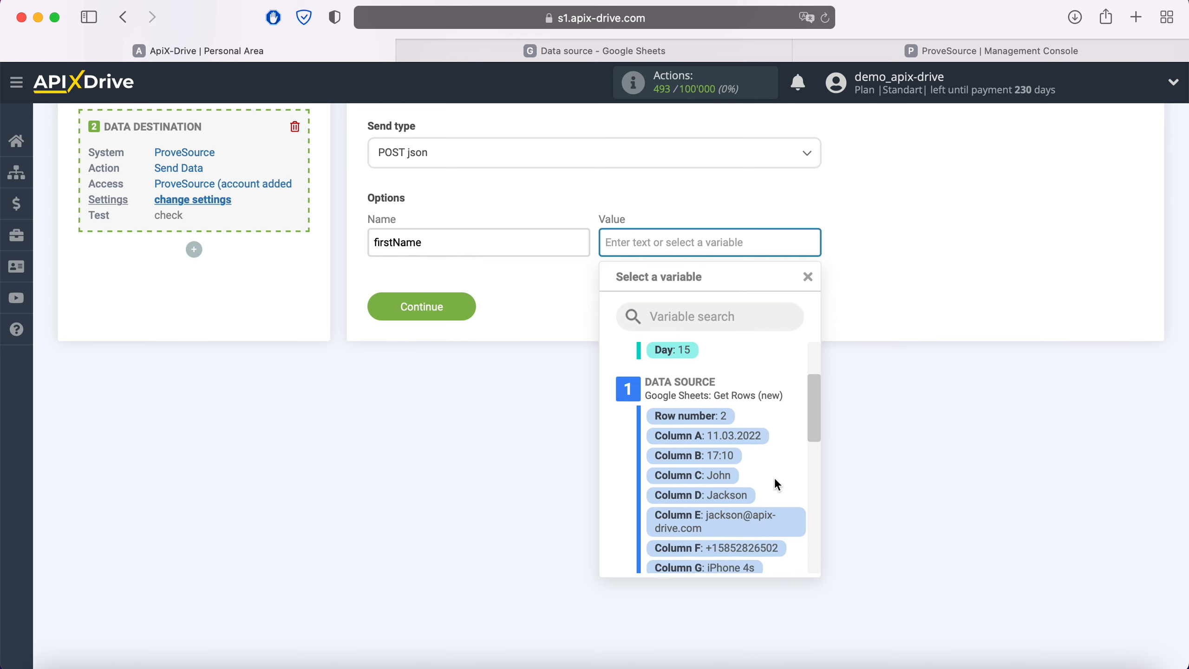
left_click(721, 459)
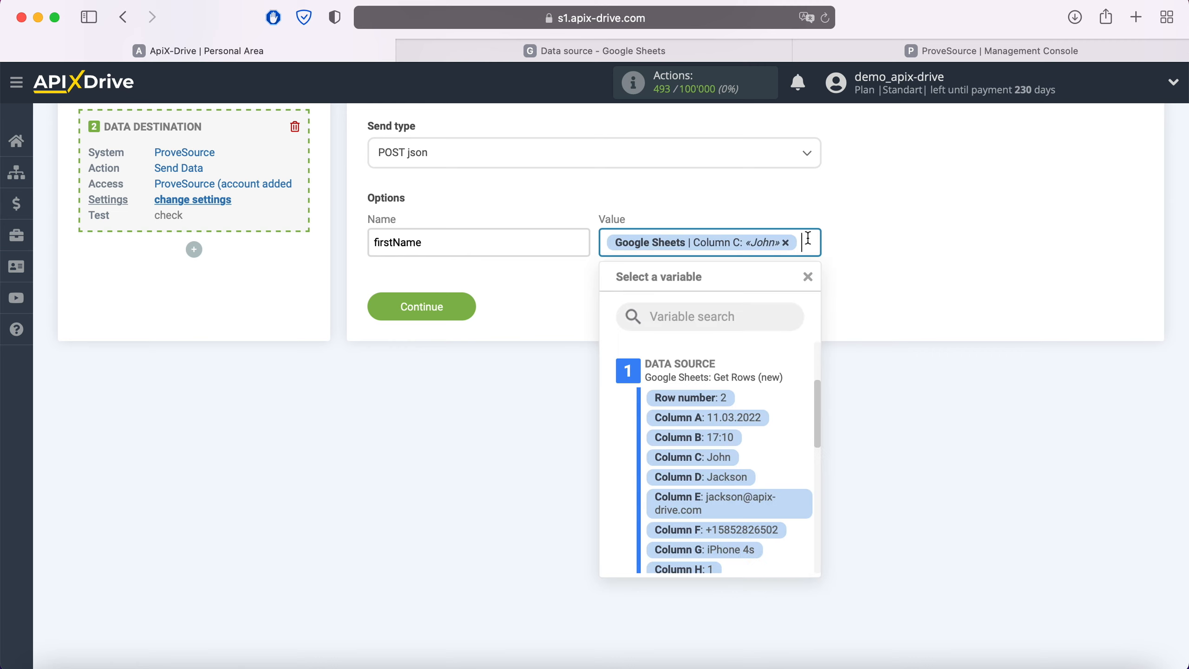
left_click(733, 476)
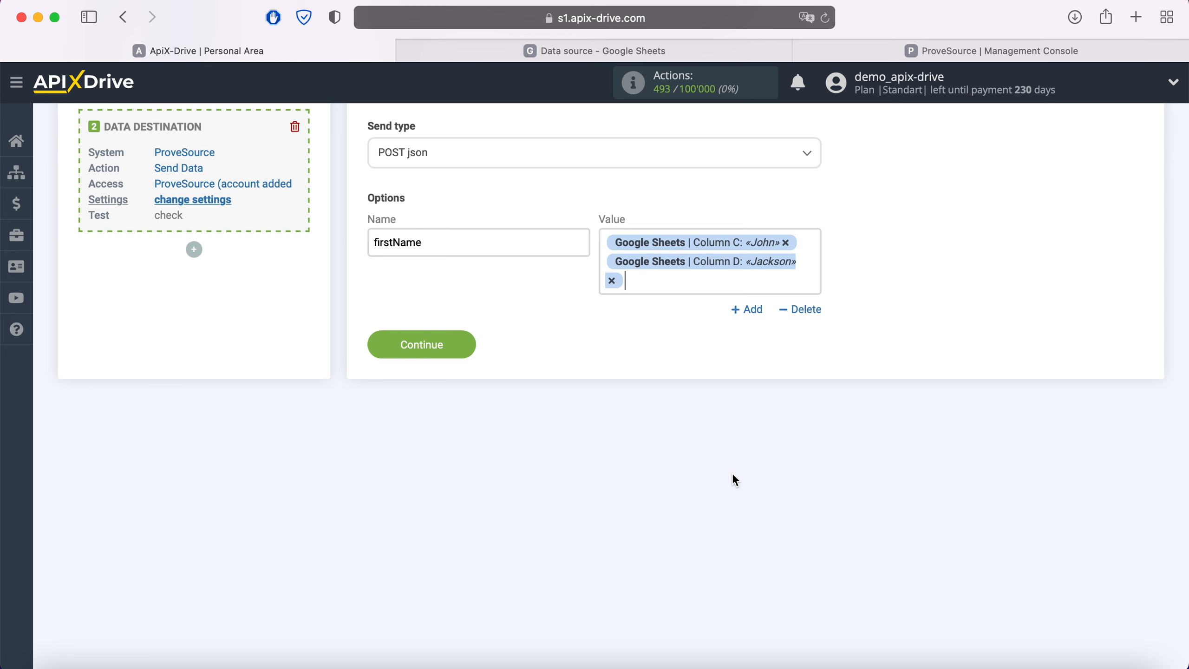
Step: Add a second option named email with Google Sheets Column E as its value, and continue to the destination test
left_click(747, 310)
left_click(489, 339)
scroll(489, 340, "down", 2)
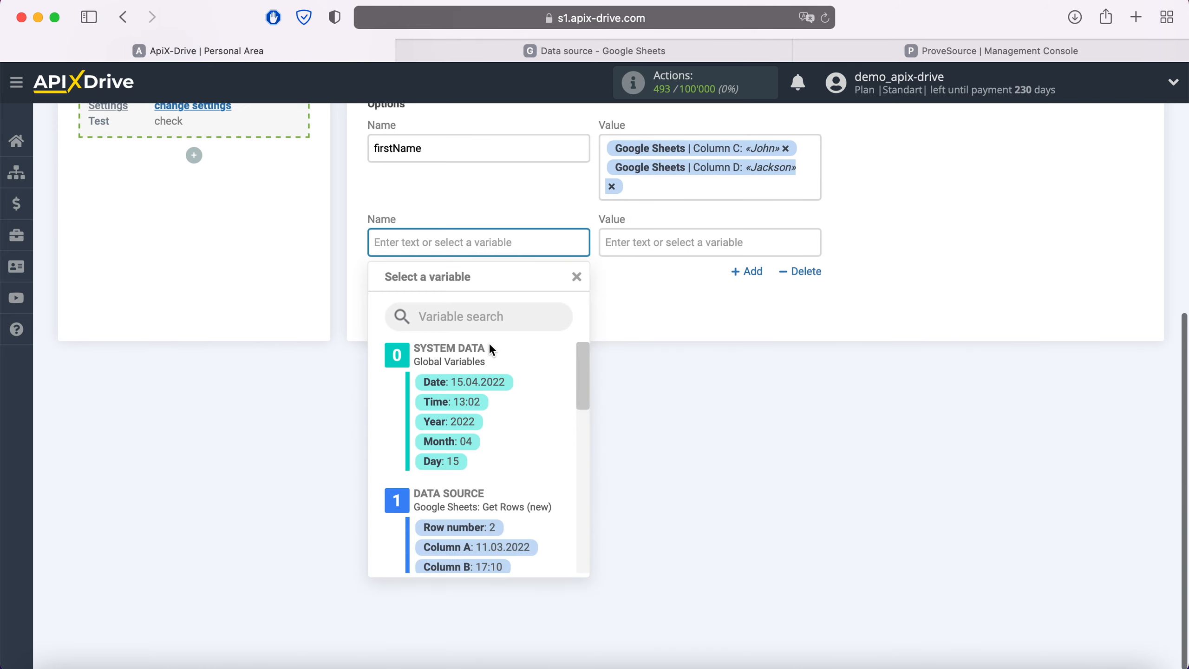
type("email")
left_click(660, 242)
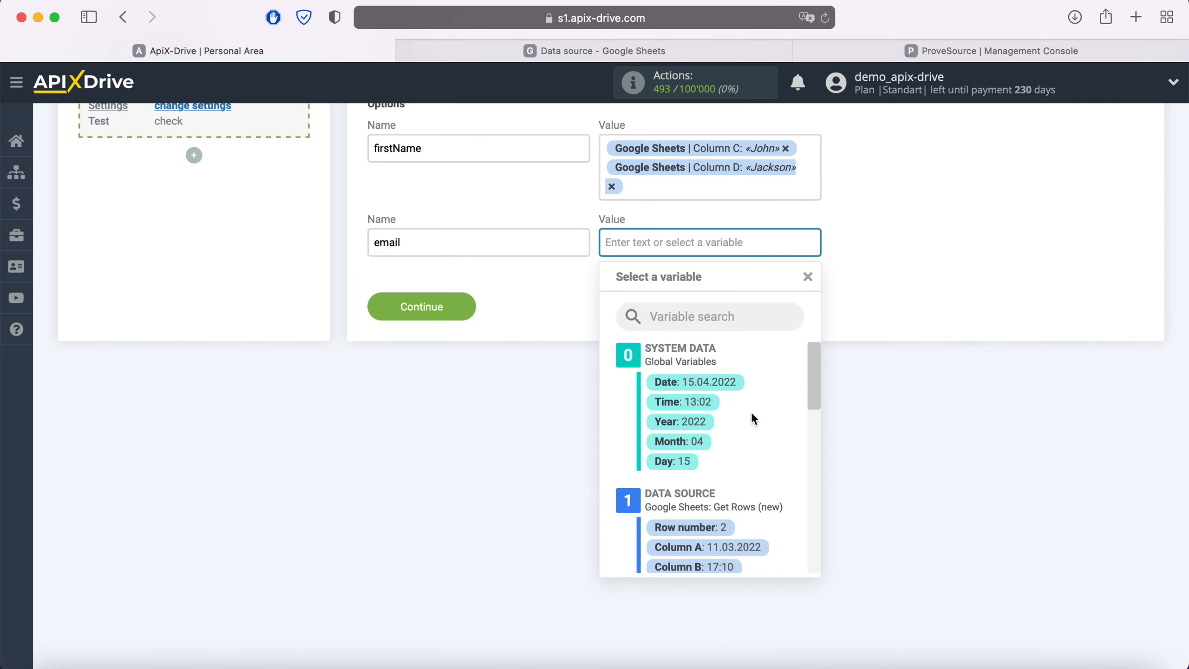
scroll(751, 412, "down", 2)
scroll(751, 417, "down", 1)
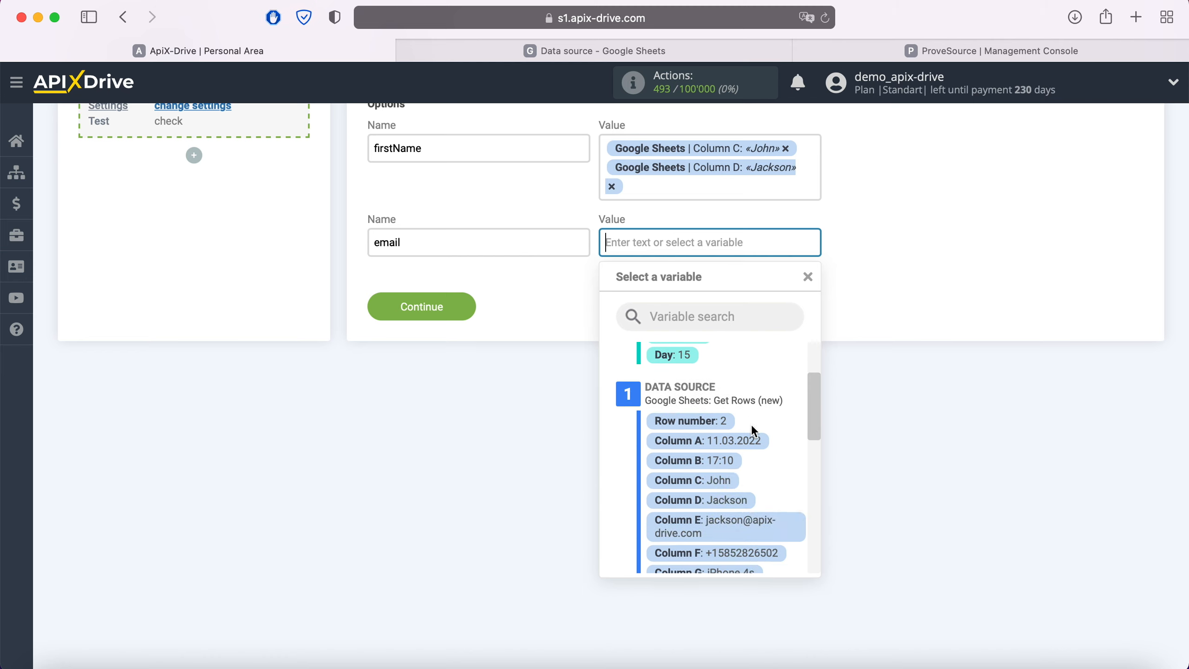
left_click(751, 521)
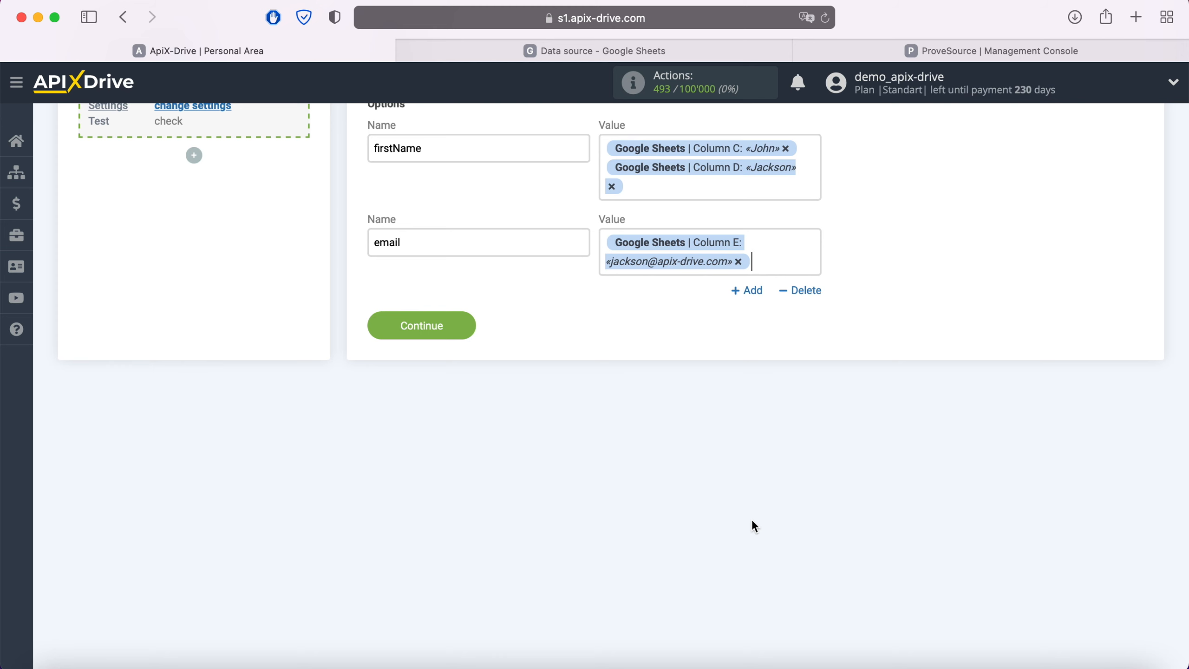
left_click(464, 328)
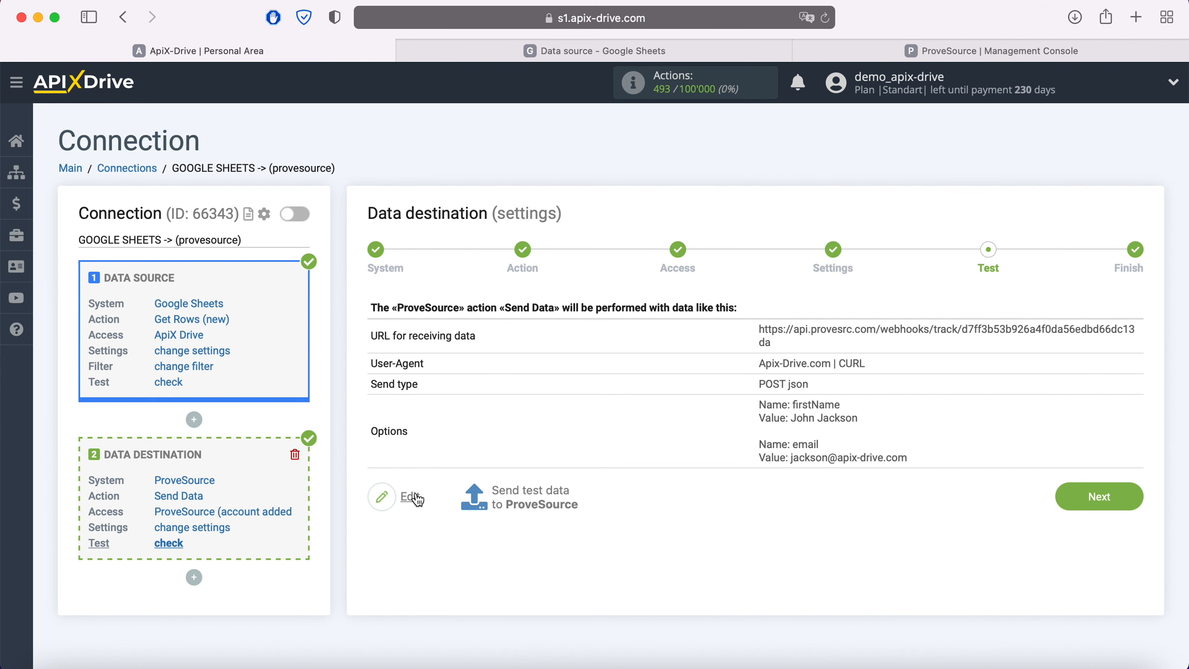
Step: Send test data to ProveSource and examine the details of the newest webhook event in the ProveSource events feed
left_click(533, 492)
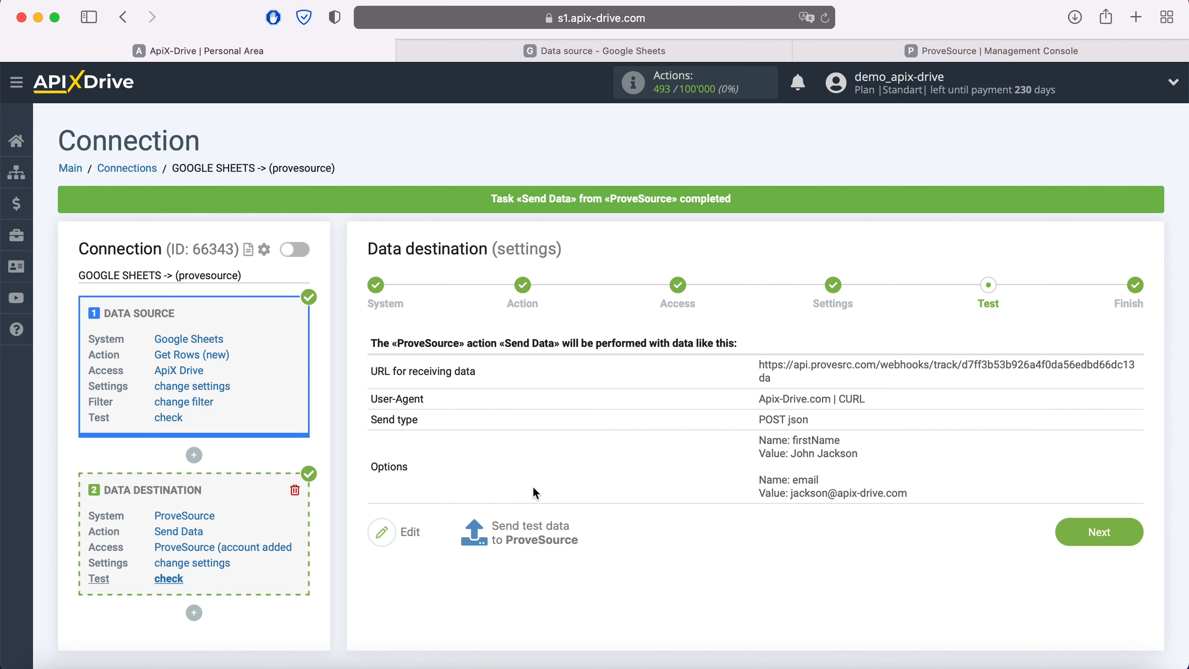
left_click(911, 51)
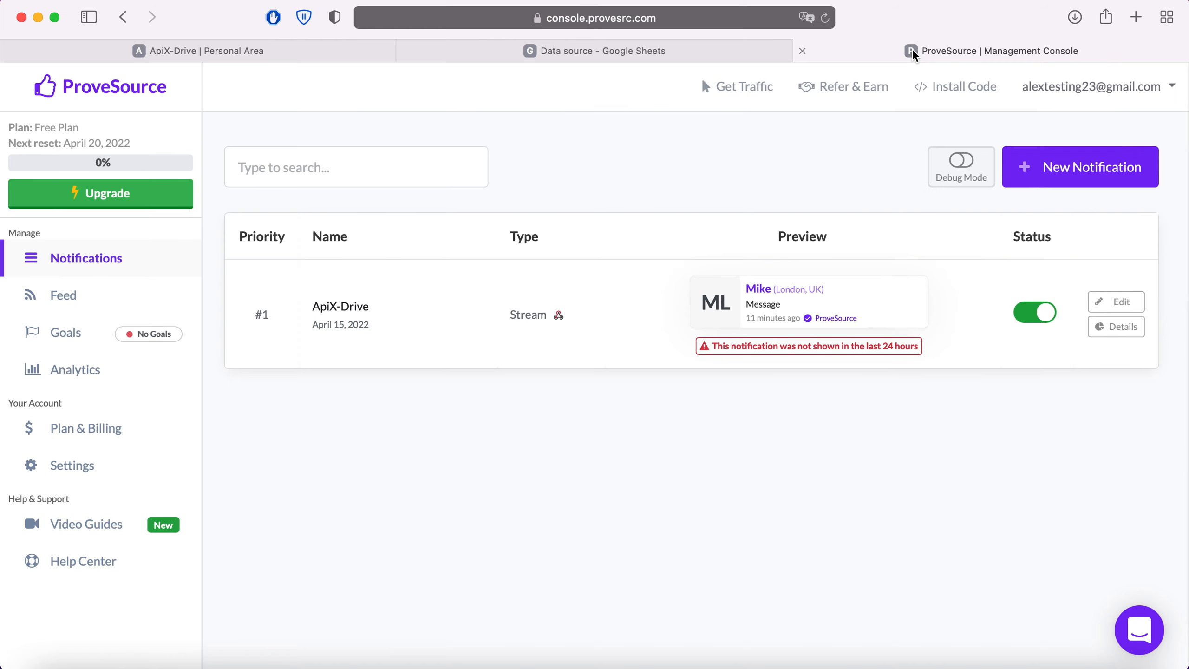
left_click(58, 300)
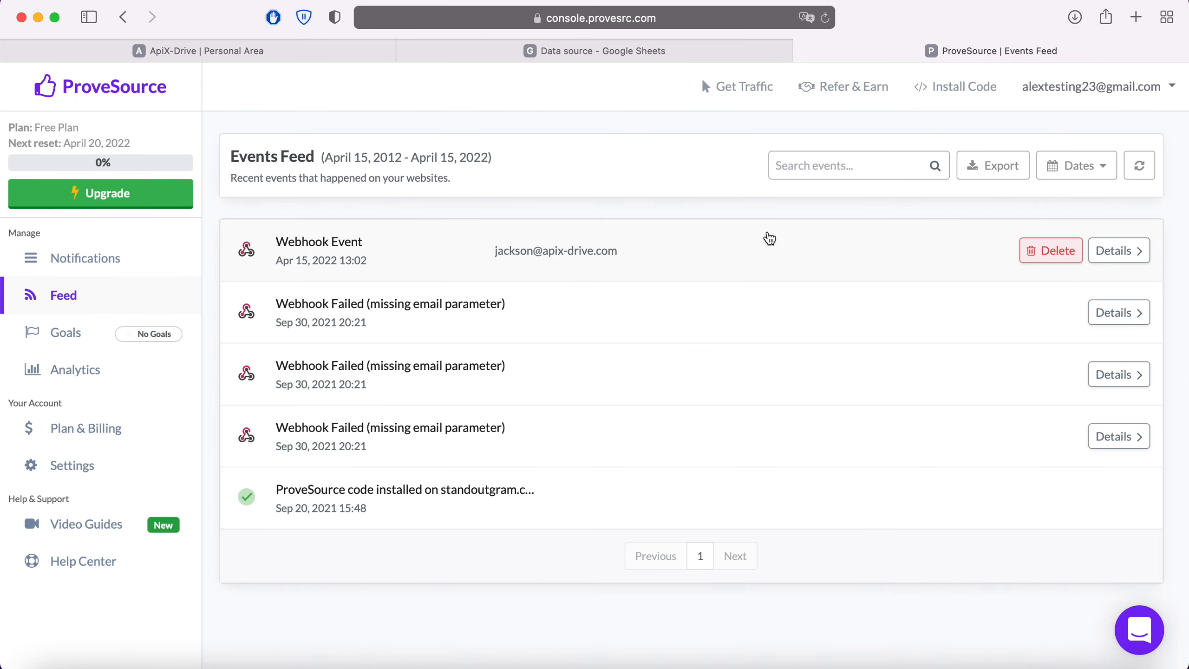
left_click(1117, 254)
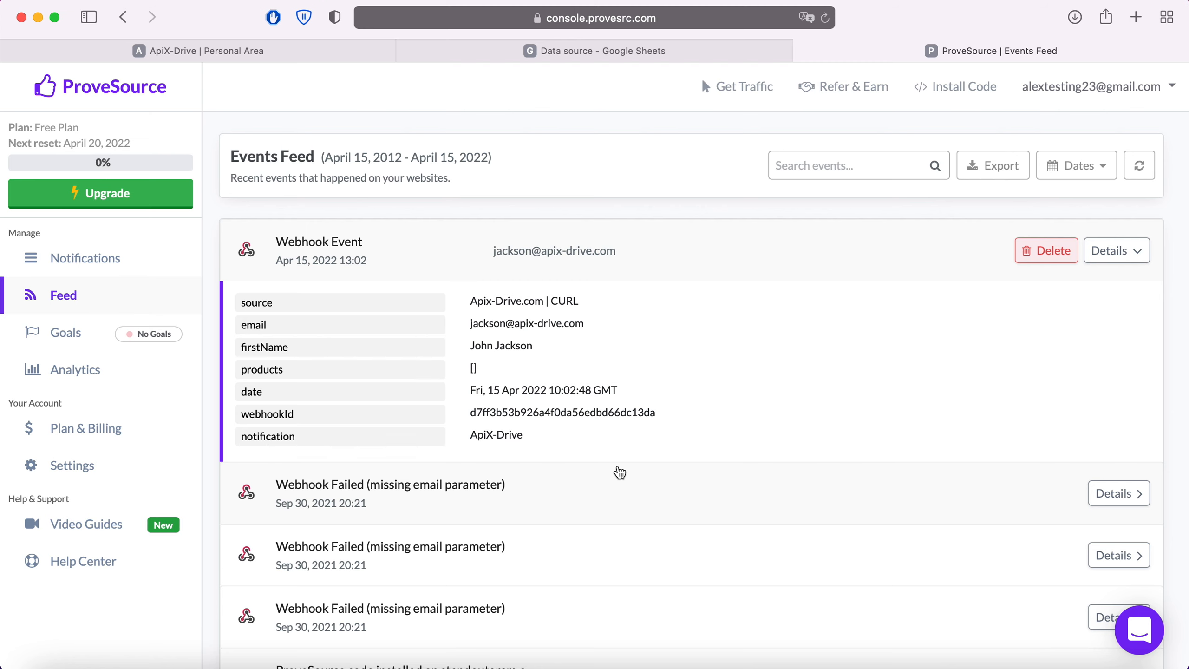
Step: Switch back to ApiX-Drive, finish the data destination setup and enable automatic updates for the connection
left_click(301, 48)
left_click(1136, 532)
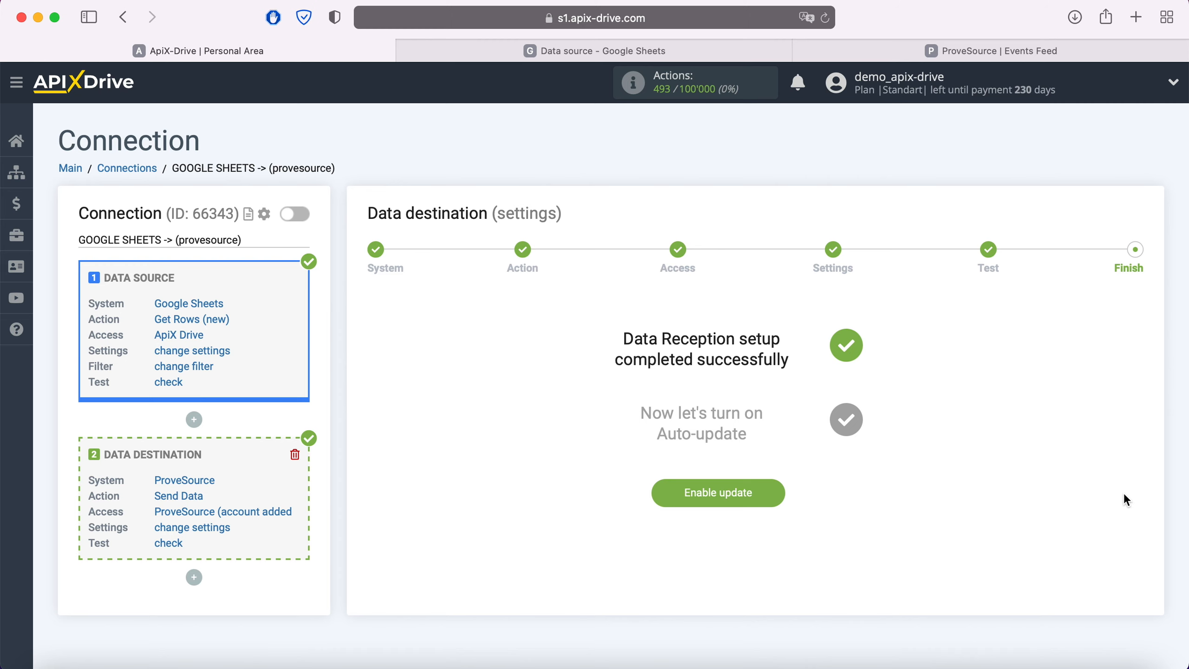
left_click(775, 490)
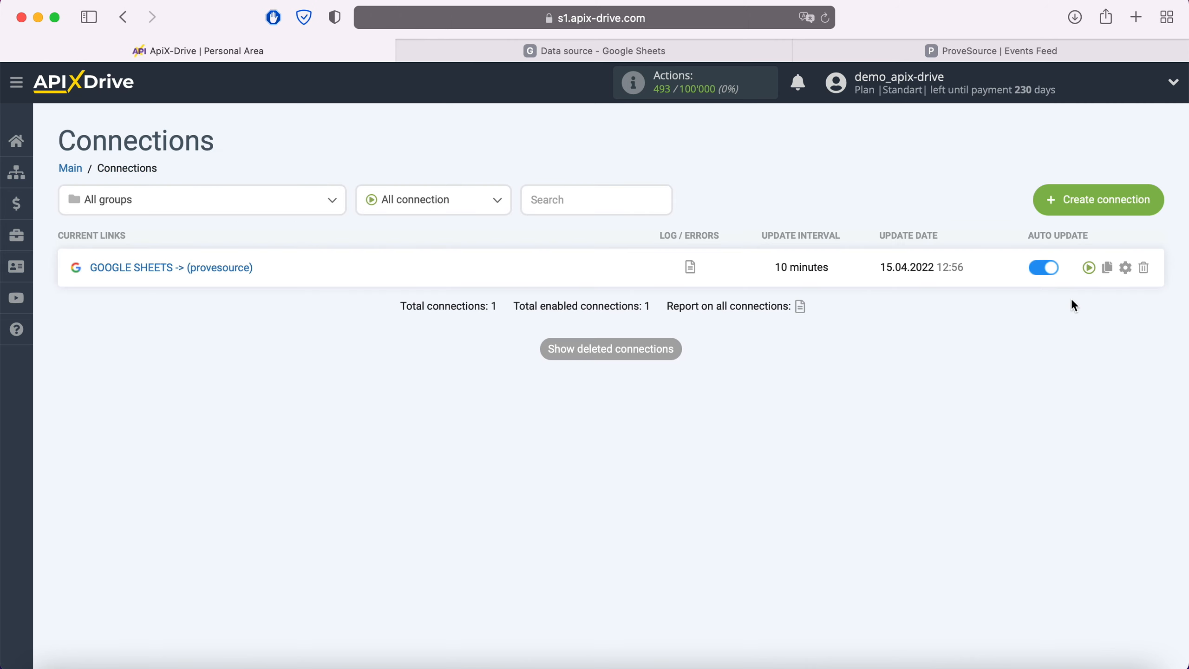
Step: Set the update interval of the Google Sheets to ProveSource connection to 5 minutes and save the connection setup
left_click(1126, 268)
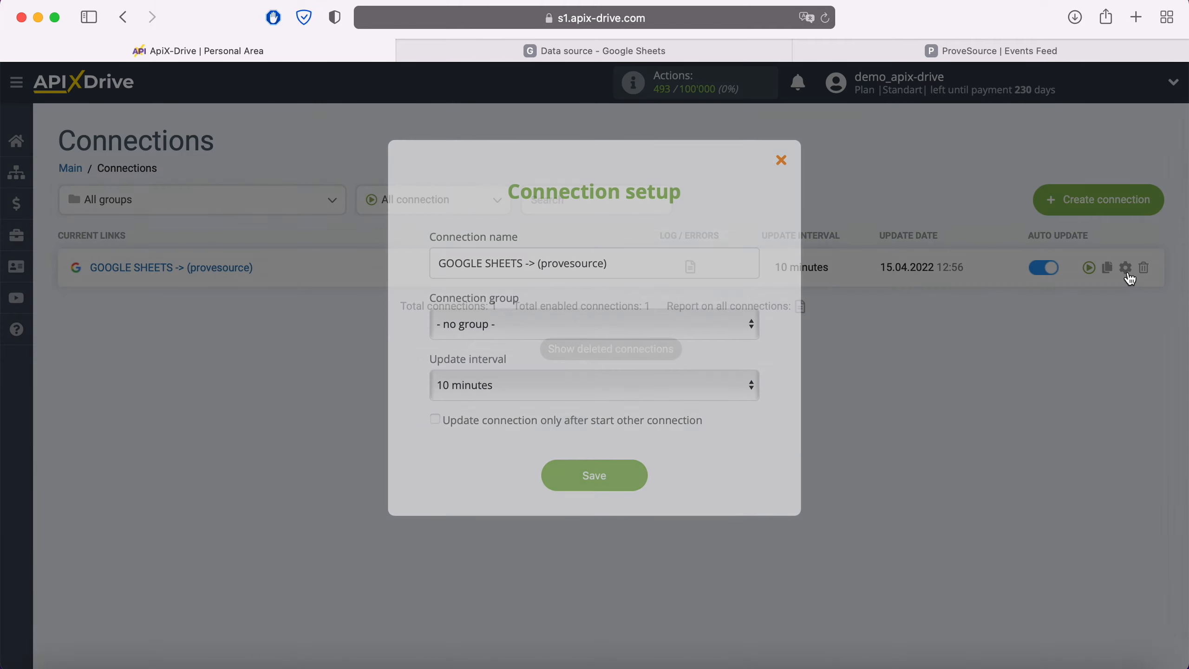
left_click(712, 387)
left_click(634, 361)
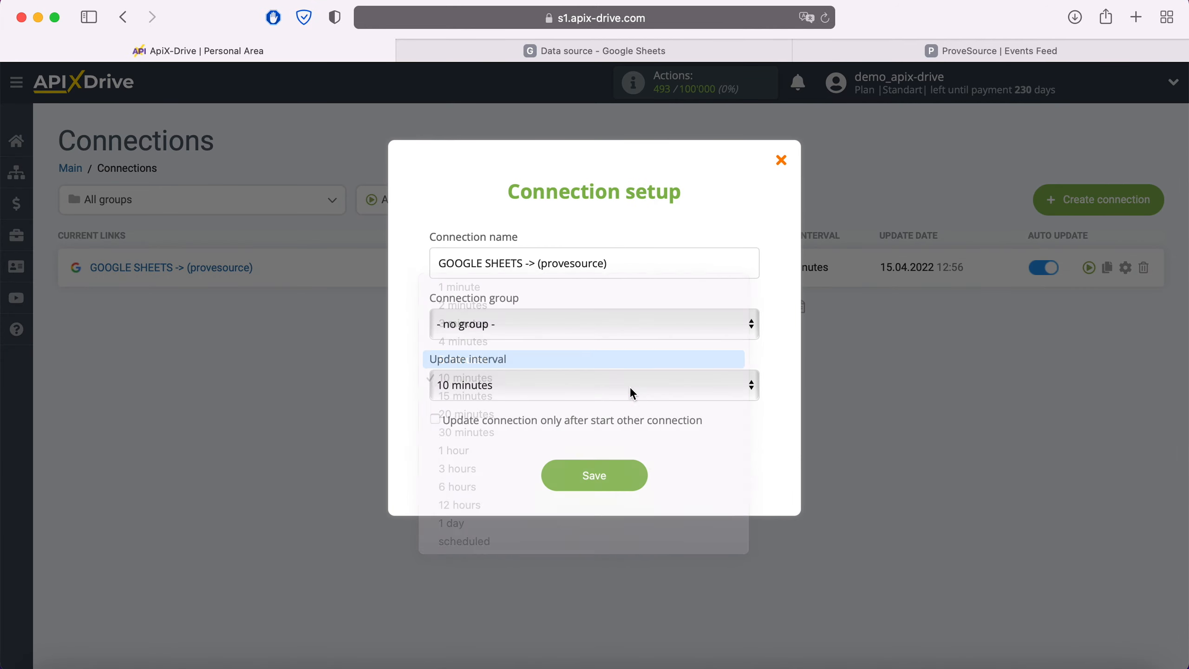
left_click(638, 476)
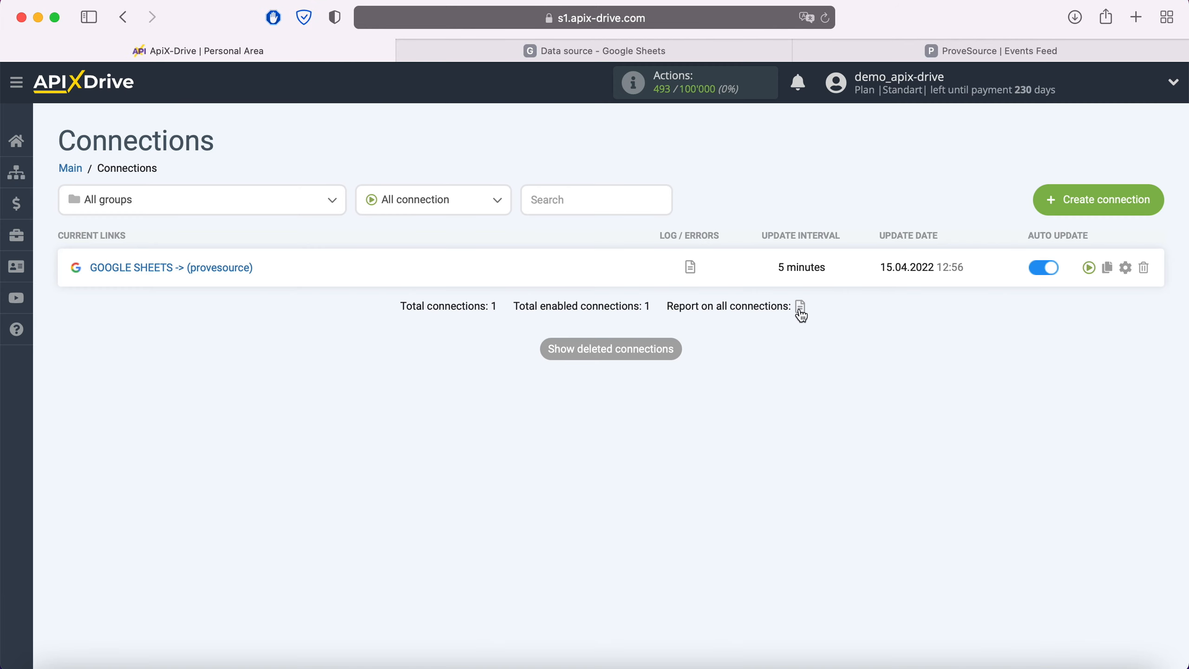